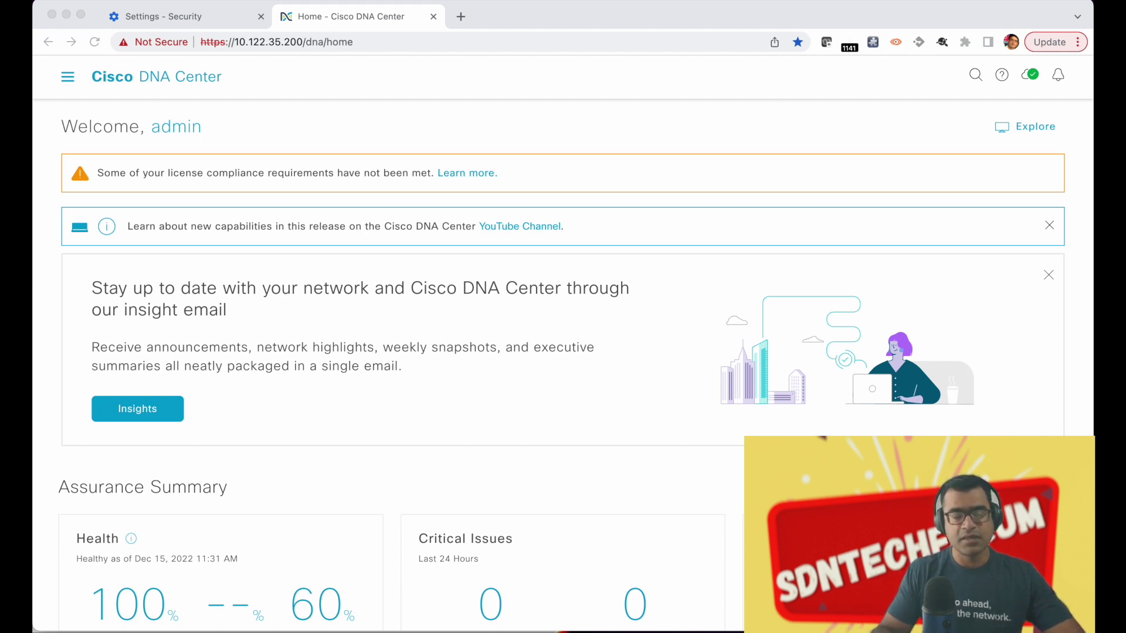
Step: Open the DNA Center site's certificate viewer and expand its trust settings and full details
left_click(155, 55)
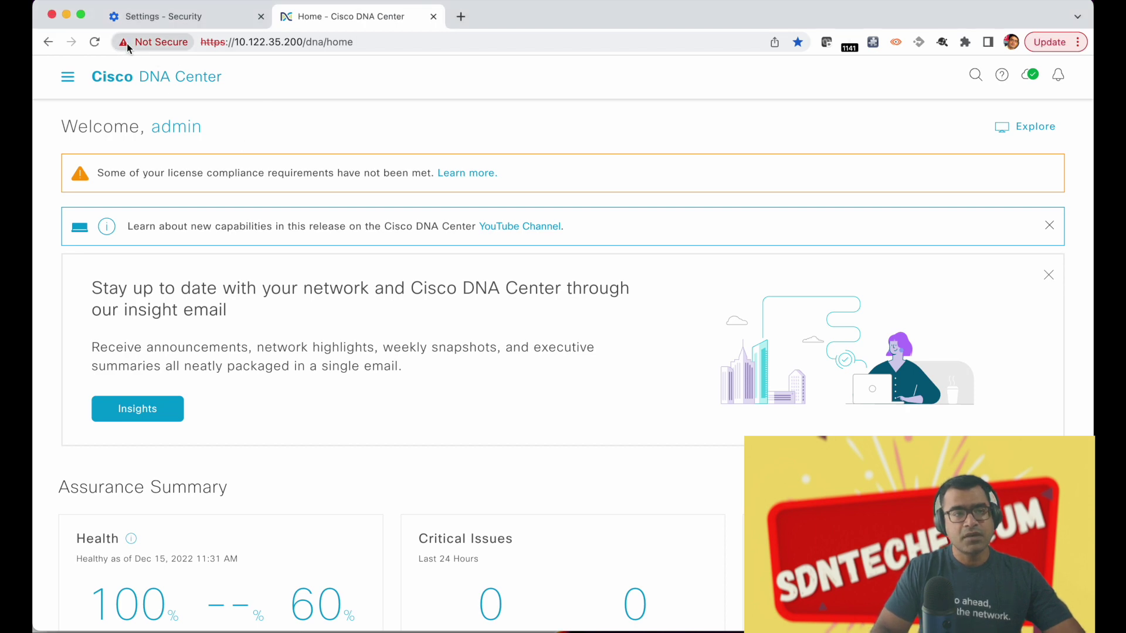
left_click(130, 44)
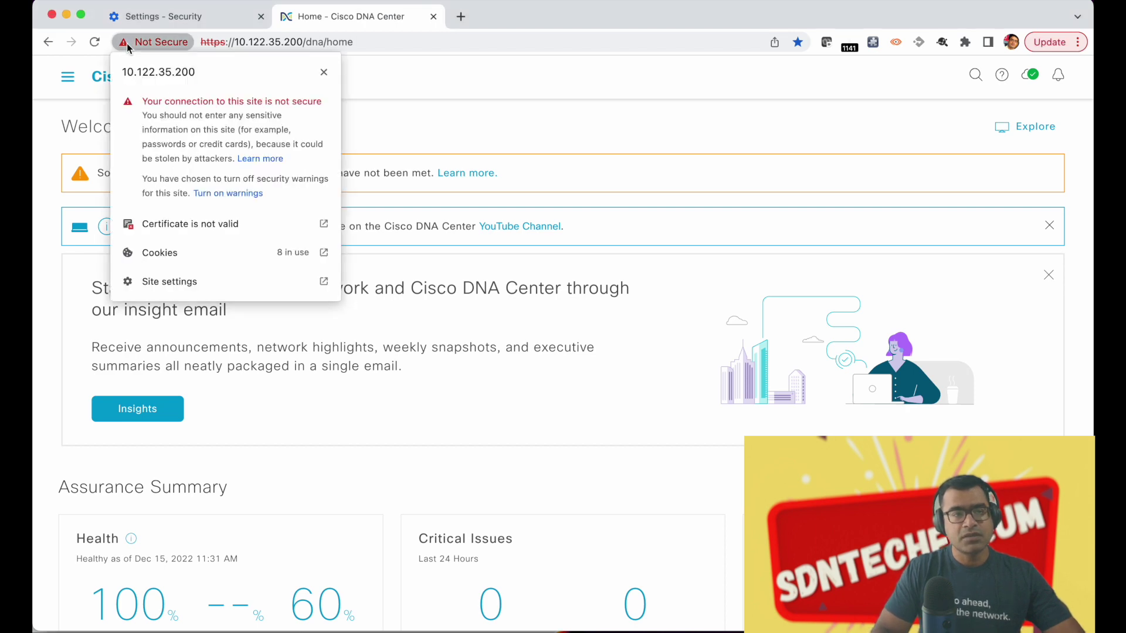
left_click(249, 226)
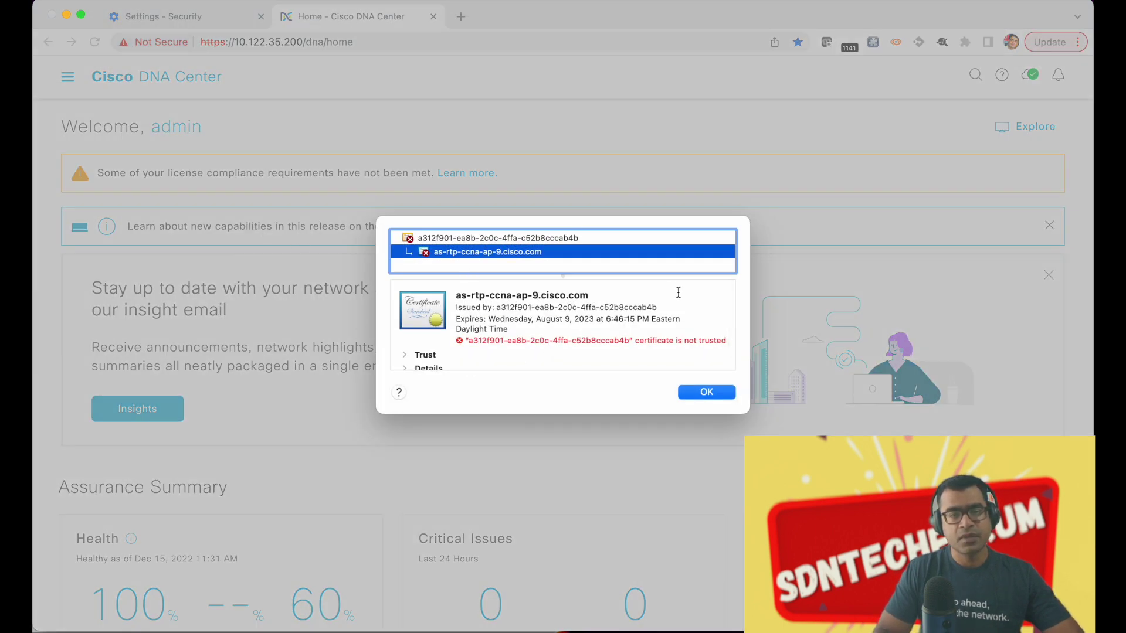
scroll(670, 322, "down", 1)
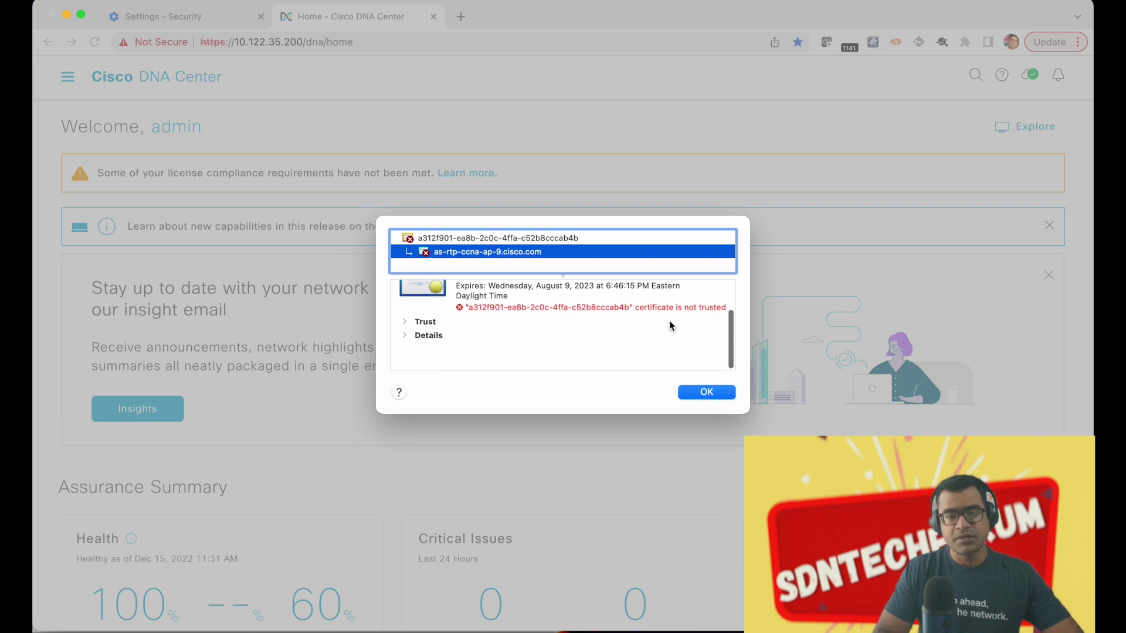
left_click(405, 345)
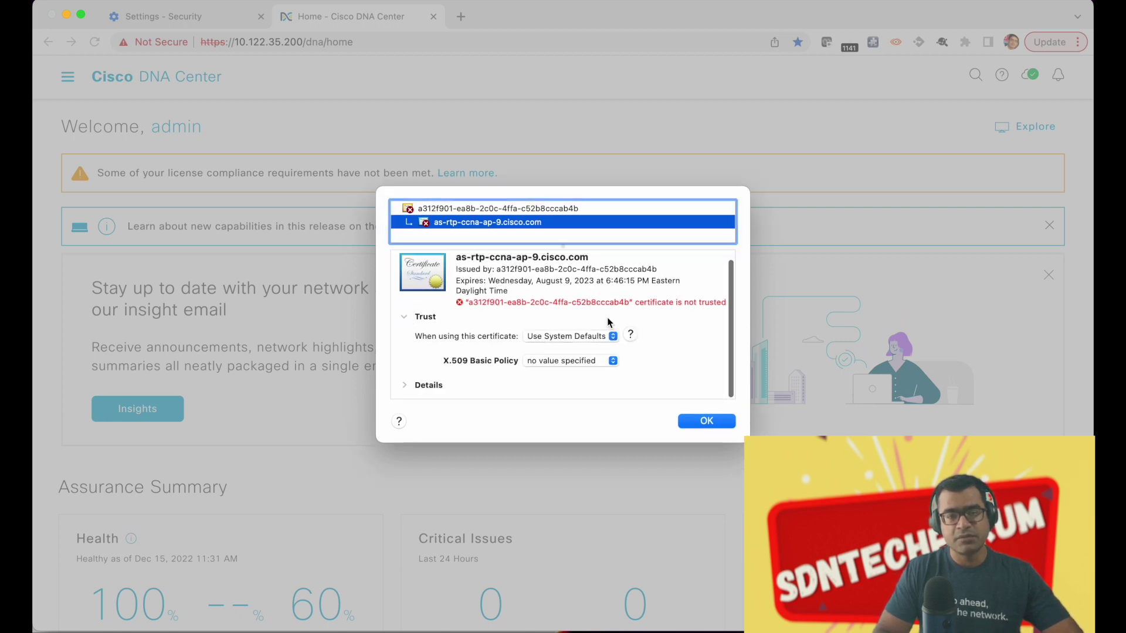
left_click(404, 387)
Step: Review the certificate details and highlight the kong-frontend.maglev-system.svc.cluster.local name, then go to Chrome's security settings
scroll(506, 367, "down", 15)
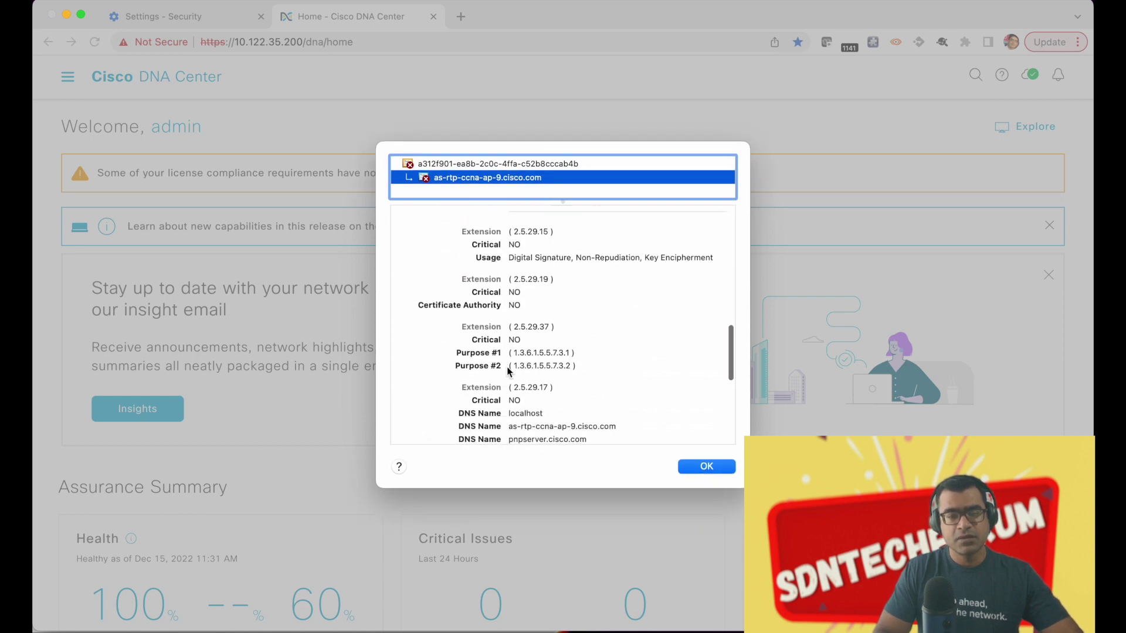
scroll(507, 368, "down", 5)
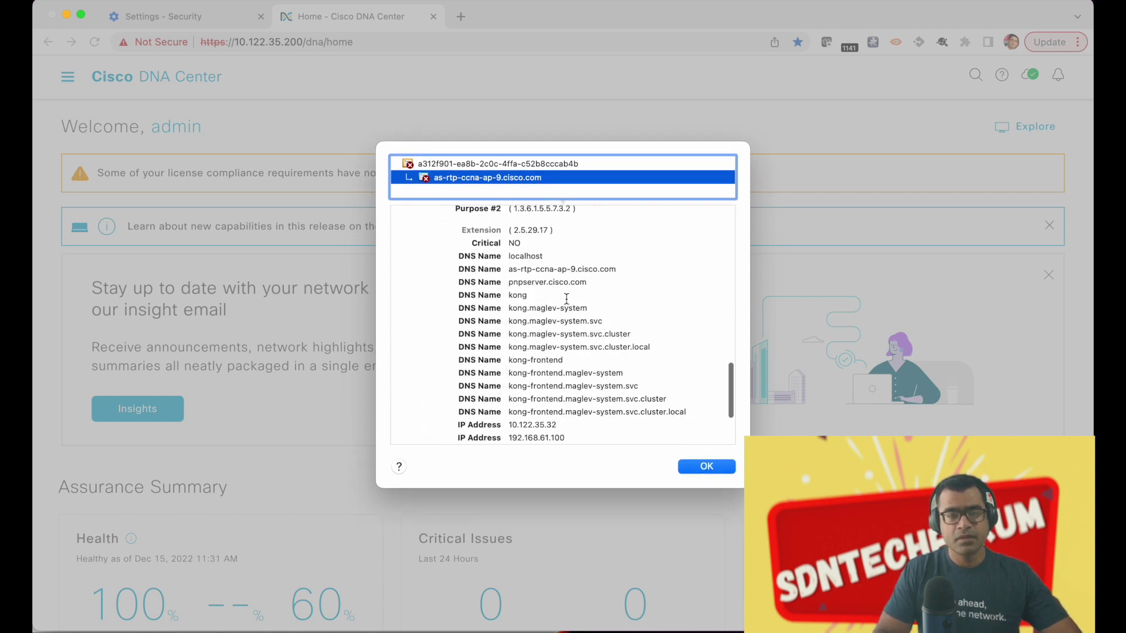
scroll(524, 332, "down", 5)
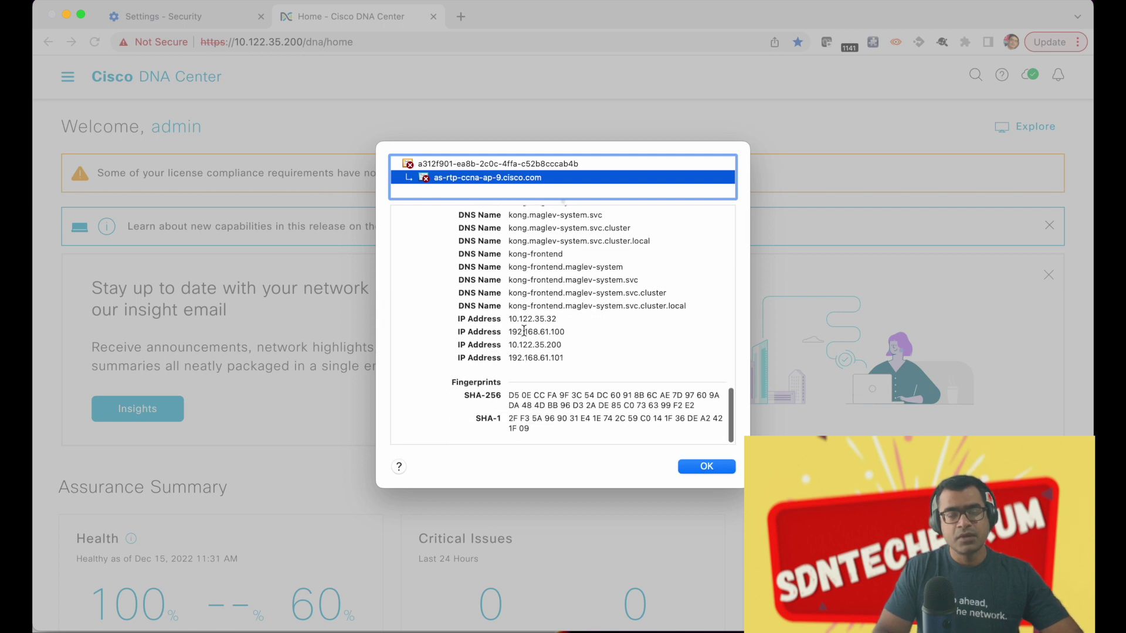
scroll(524, 332, "up", 2)
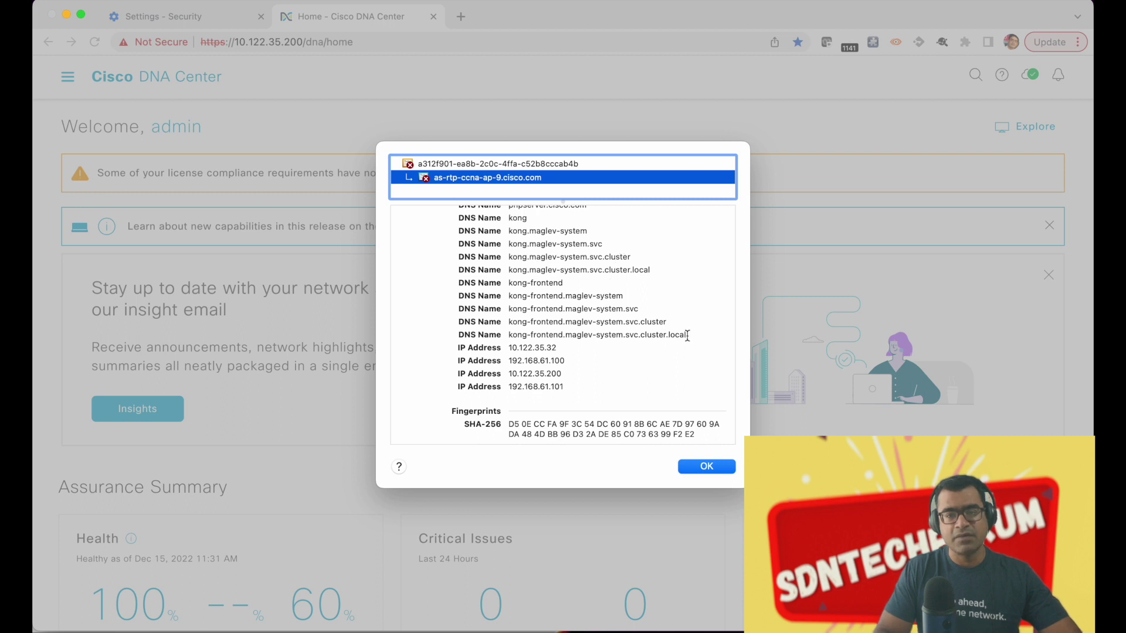
left_click_drag(687, 335, 553, 320)
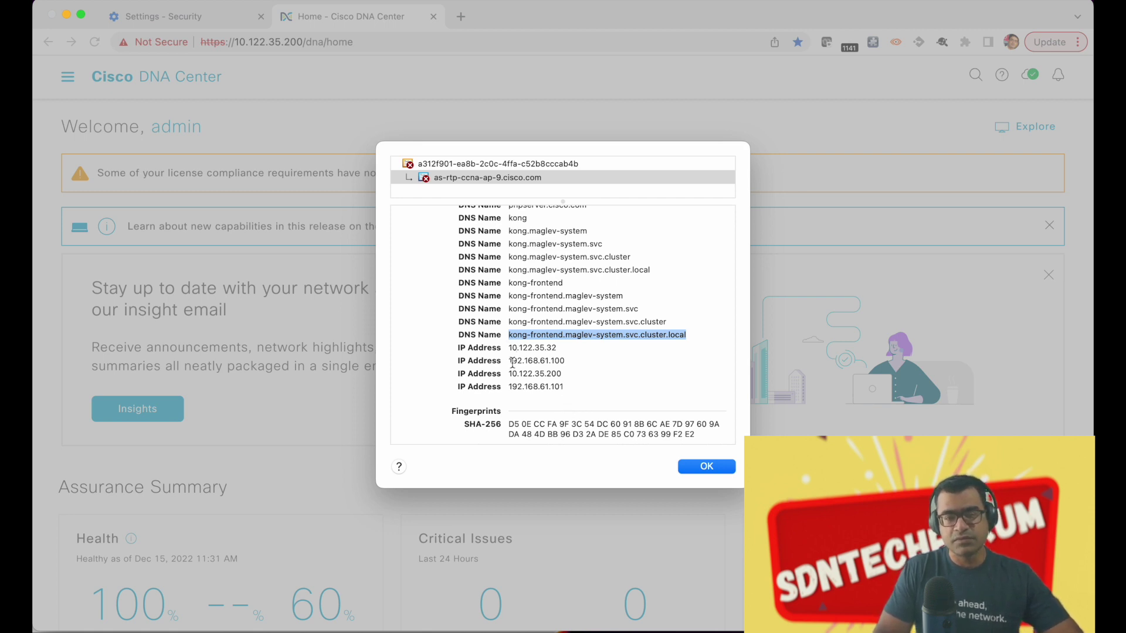
scroll(572, 375, "down", 2)
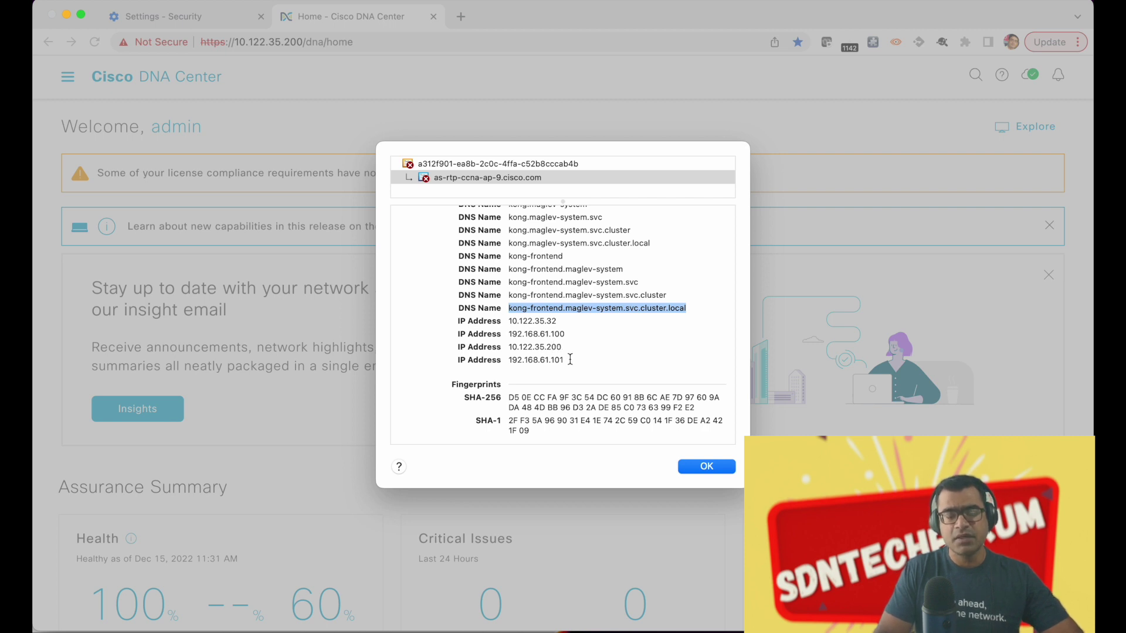
left_click(708, 468)
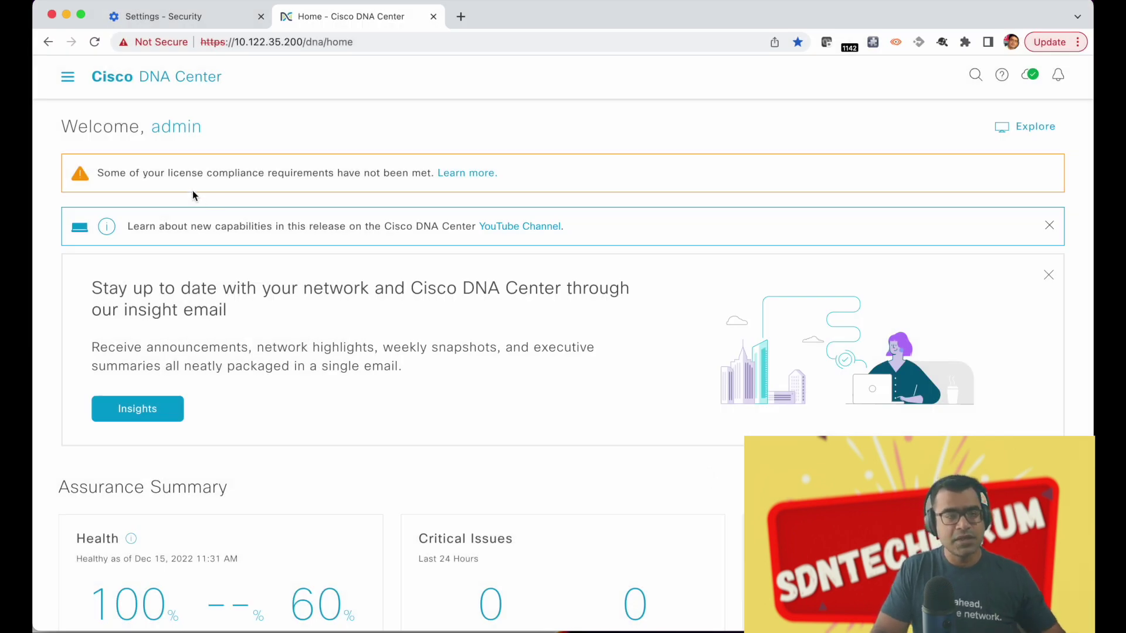
left_click(177, 22)
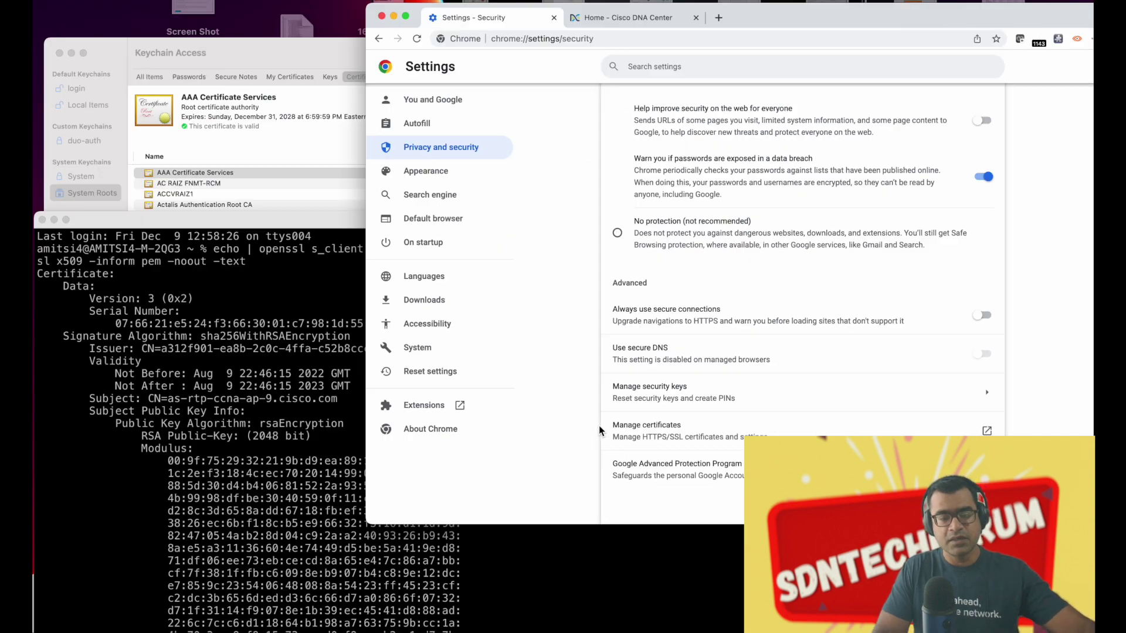
Step: Scroll through the System Roots keychain's certificates, past the GTS, HARICA, IdenTrust and ISRG roots
left_click(382, 294)
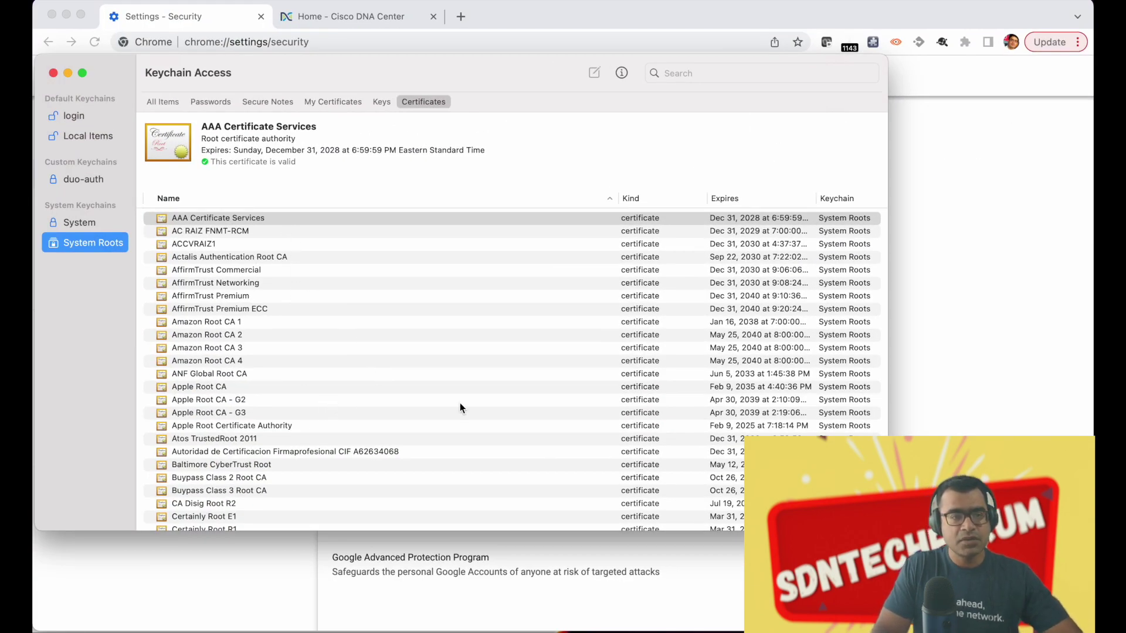
scroll(460, 403, "down", 10)
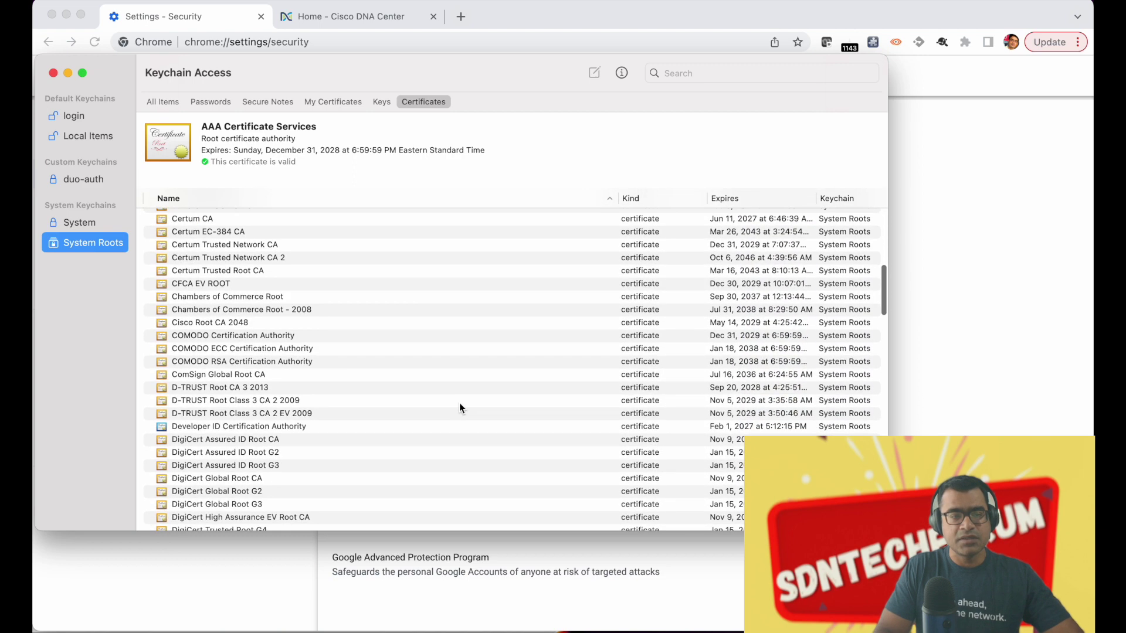
scroll(460, 406, "up", 8)
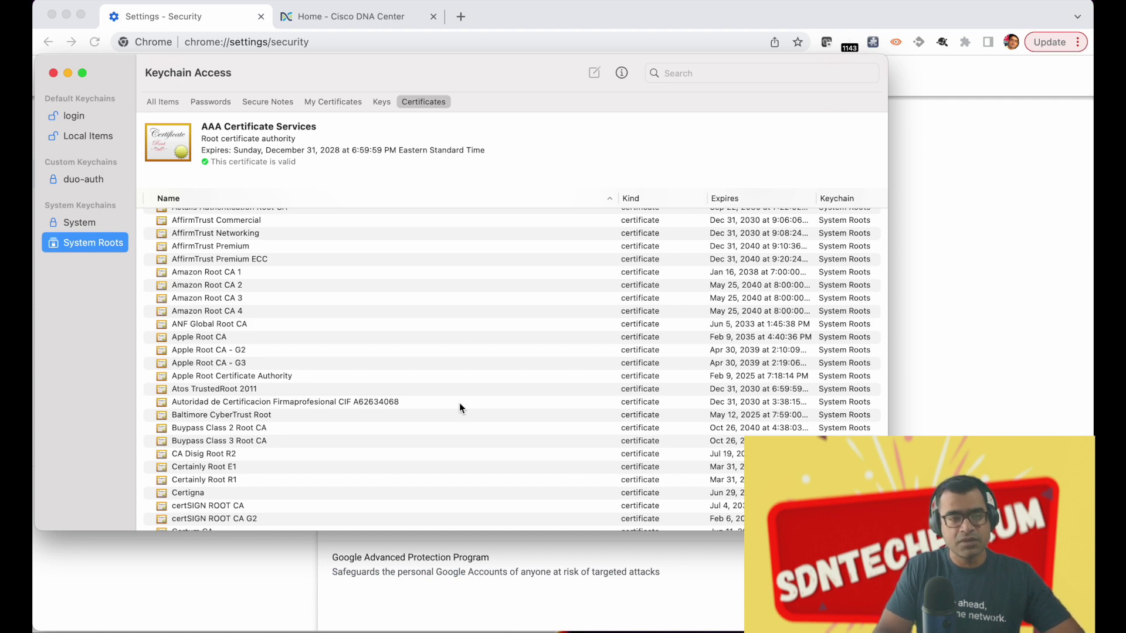
scroll(459, 402, "down", 10)
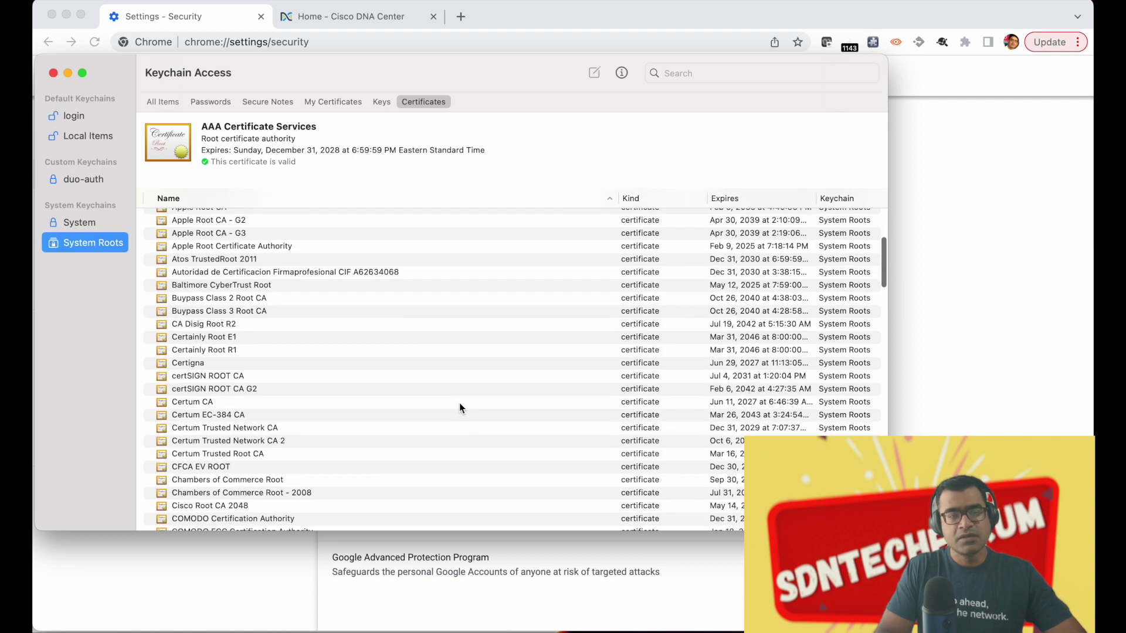
scroll(459, 403, "down", 8)
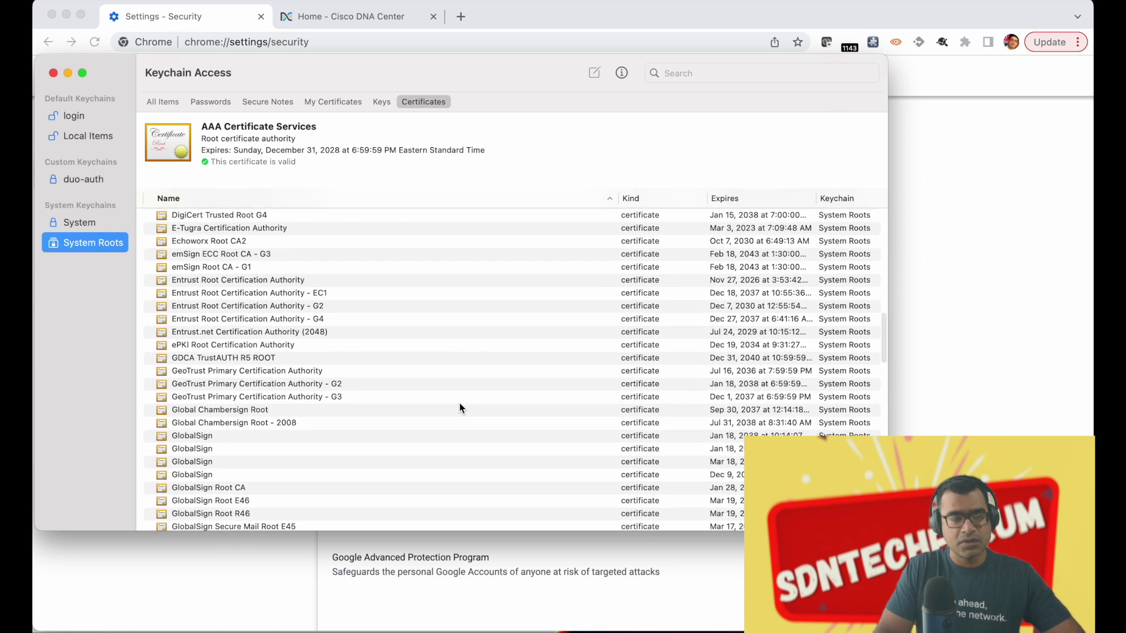
scroll(459, 407, "down", 4)
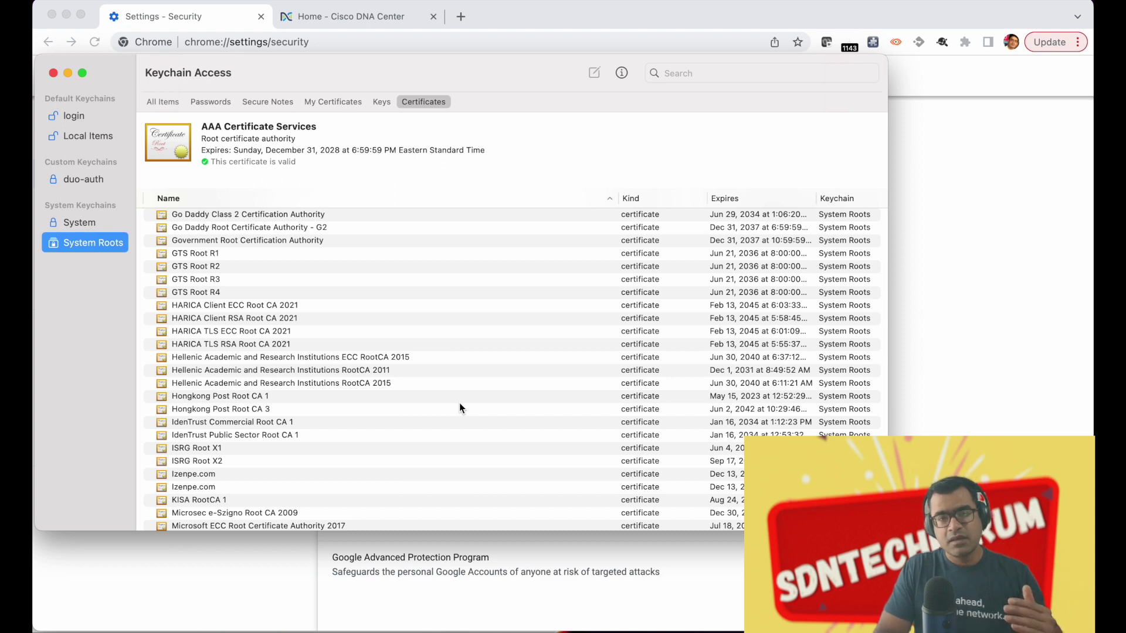
scroll(459, 404, "down", 1)
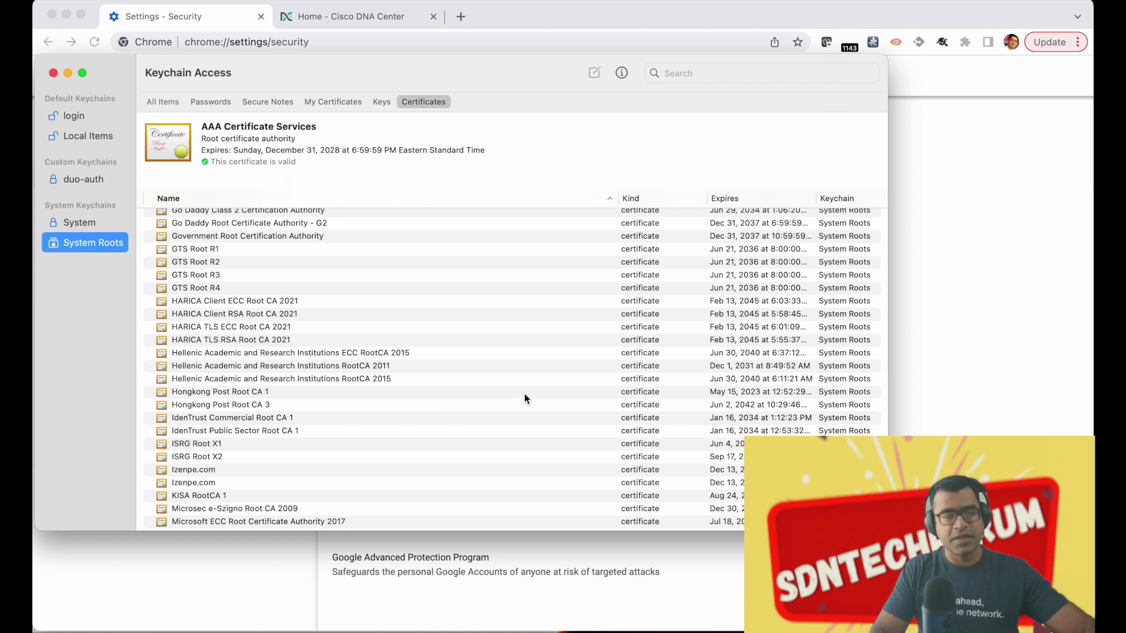
Step: Search Cisco DNA Center for 'certificate' and open the Trustpool result
left_click(362, 17)
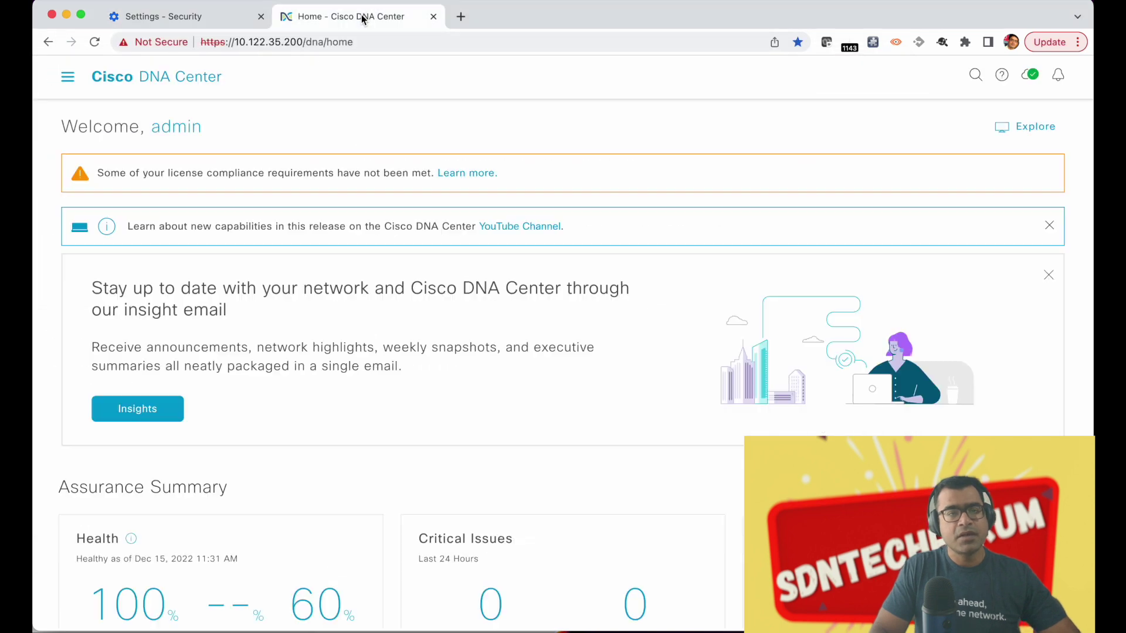
left_click(69, 81)
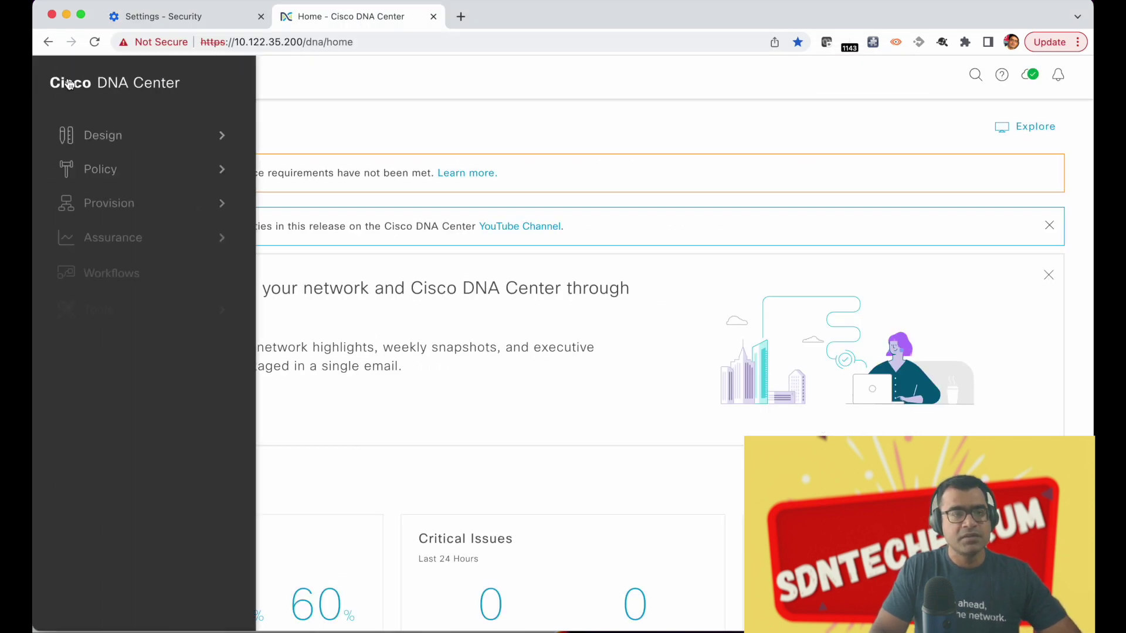
left_click(696, 108)
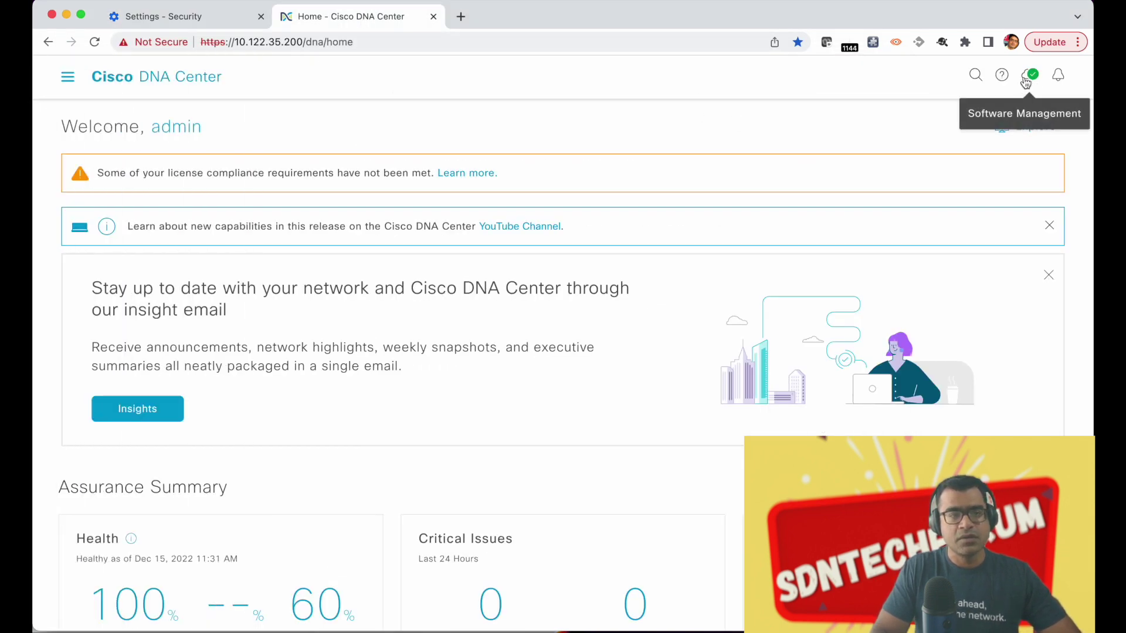
left_click(982, 81)
type("cert")
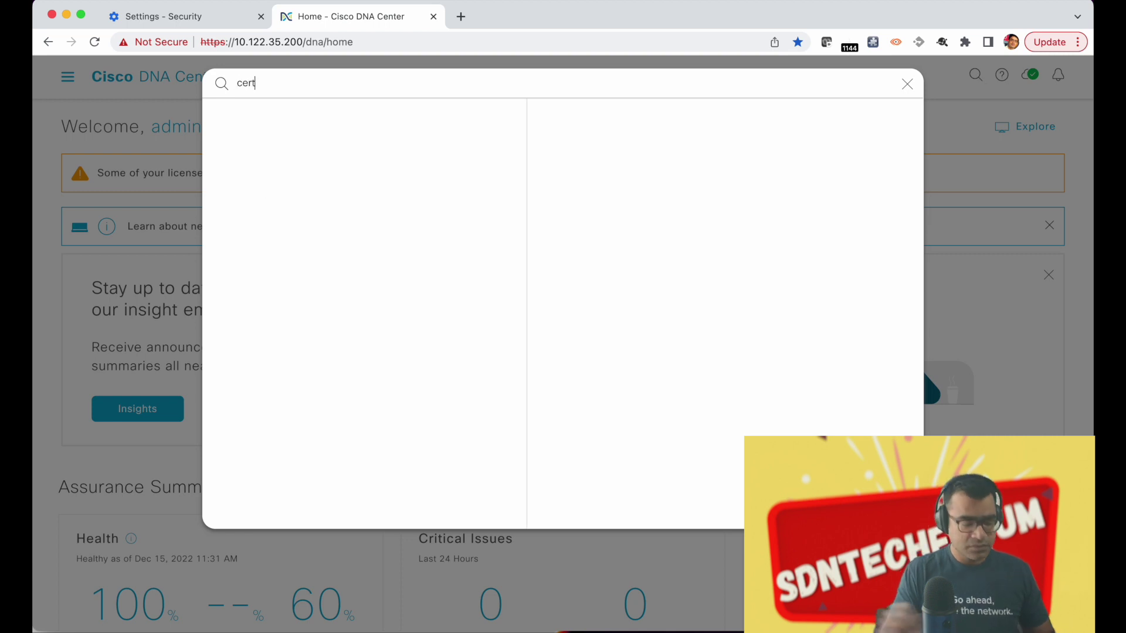
type("ificate")
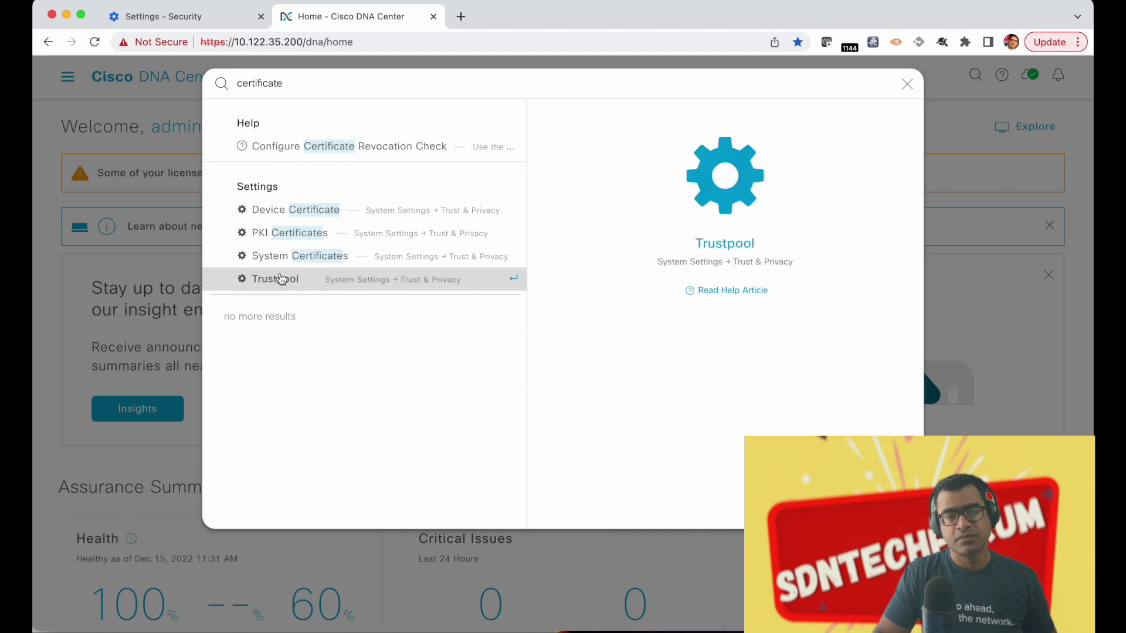
left_click(280, 279)
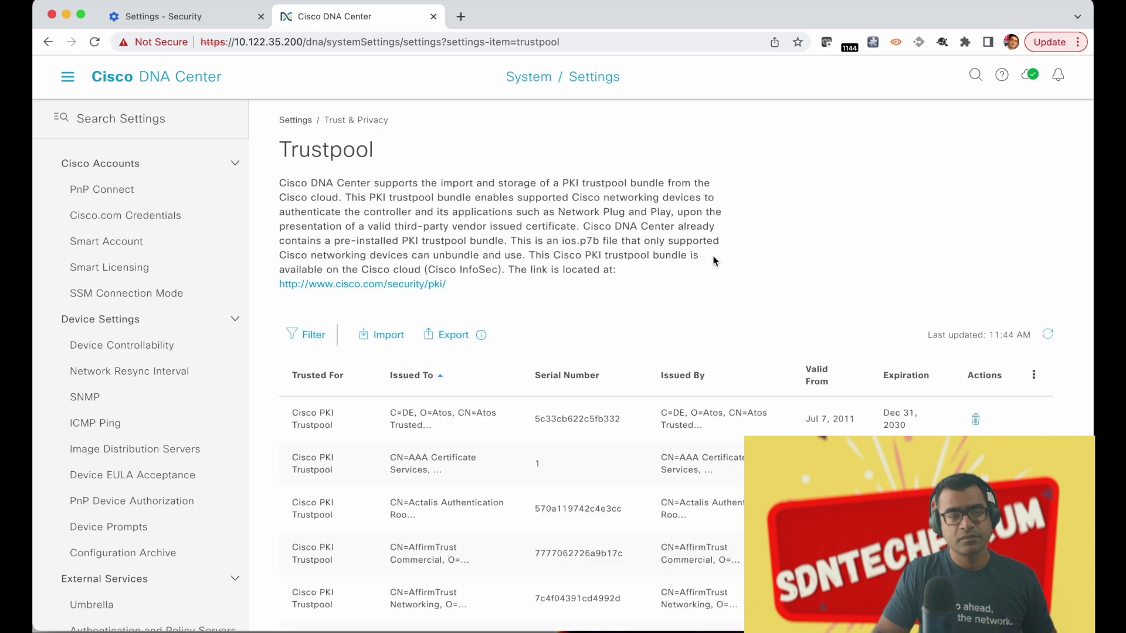
Step: Scroll through the 110 Trustpool CA certificates, then go to System Certificates
scroll(966, 314, "down", 5)
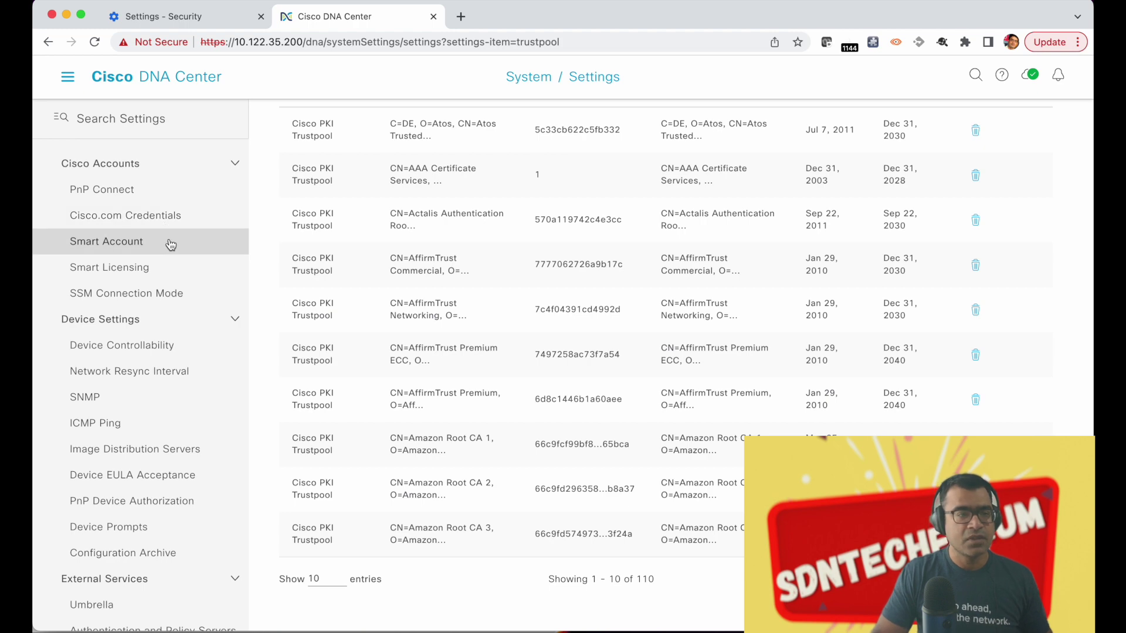
scroll(170, 245, "down", 12)
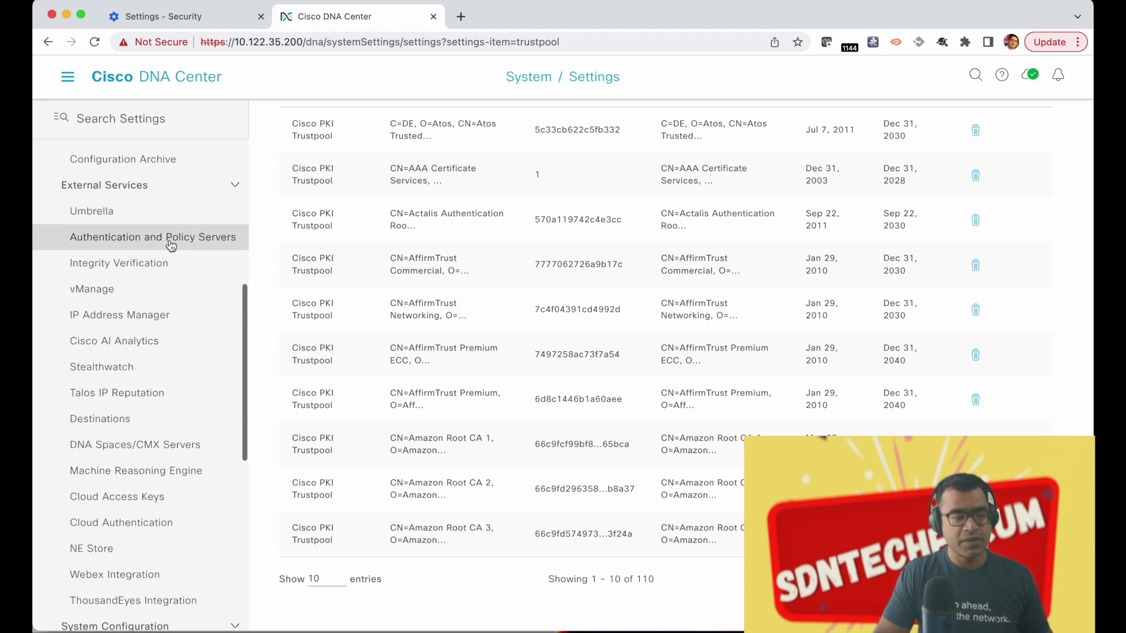
scroll(171, 245, "down", 5)
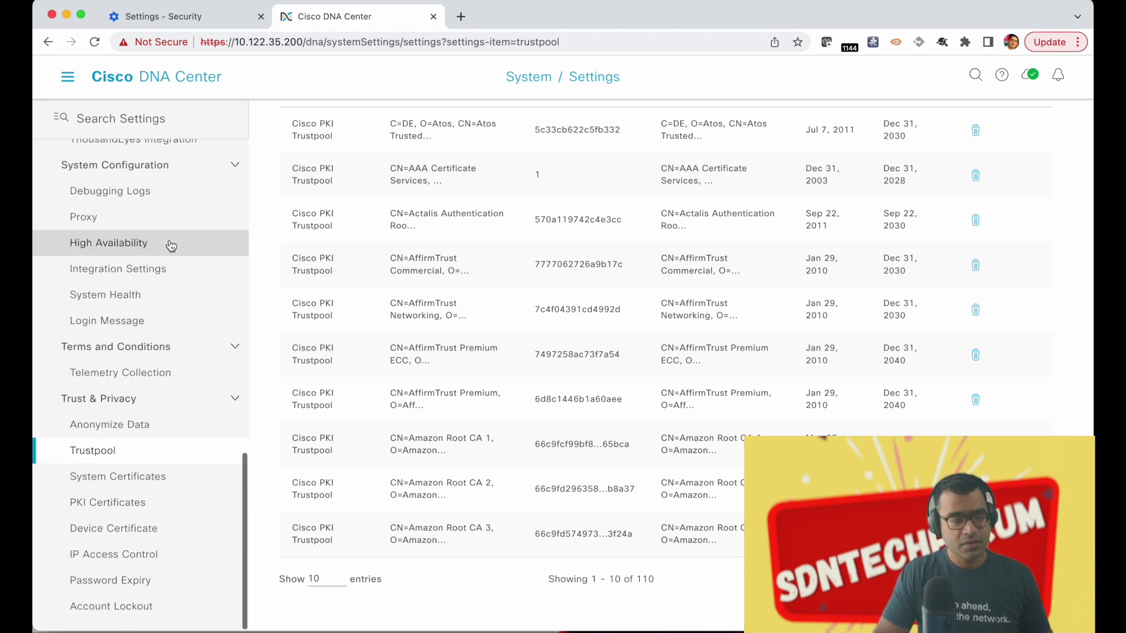
left_click(171, 477)
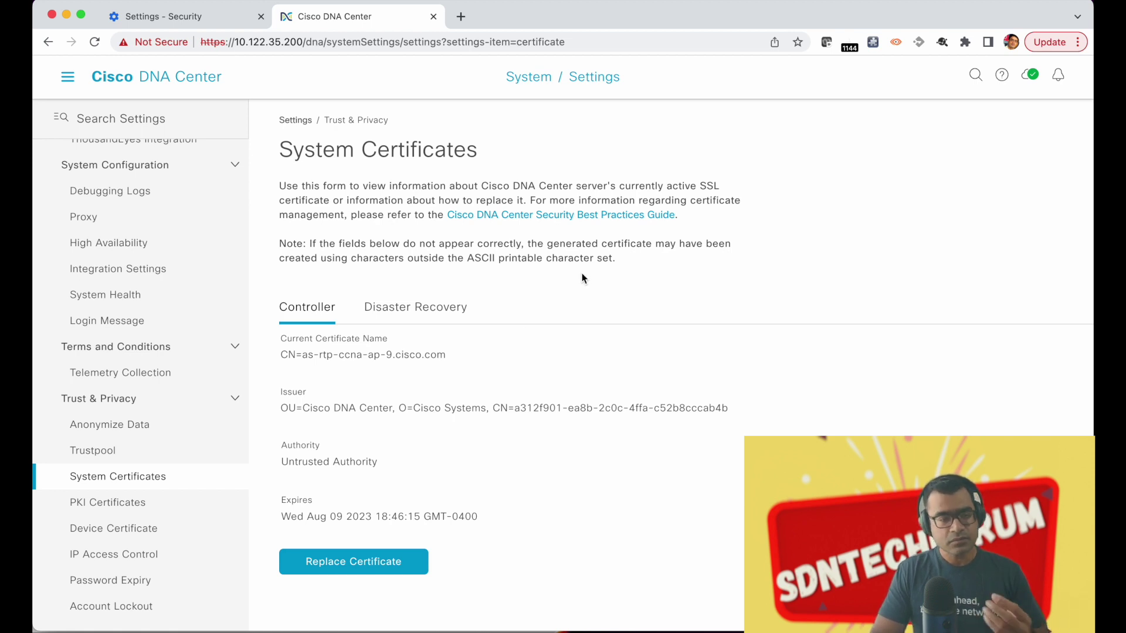
Step: Open the 'Cisco DNA Center Security Best Practices Guide' link in a new tab
right_click(614, 216)
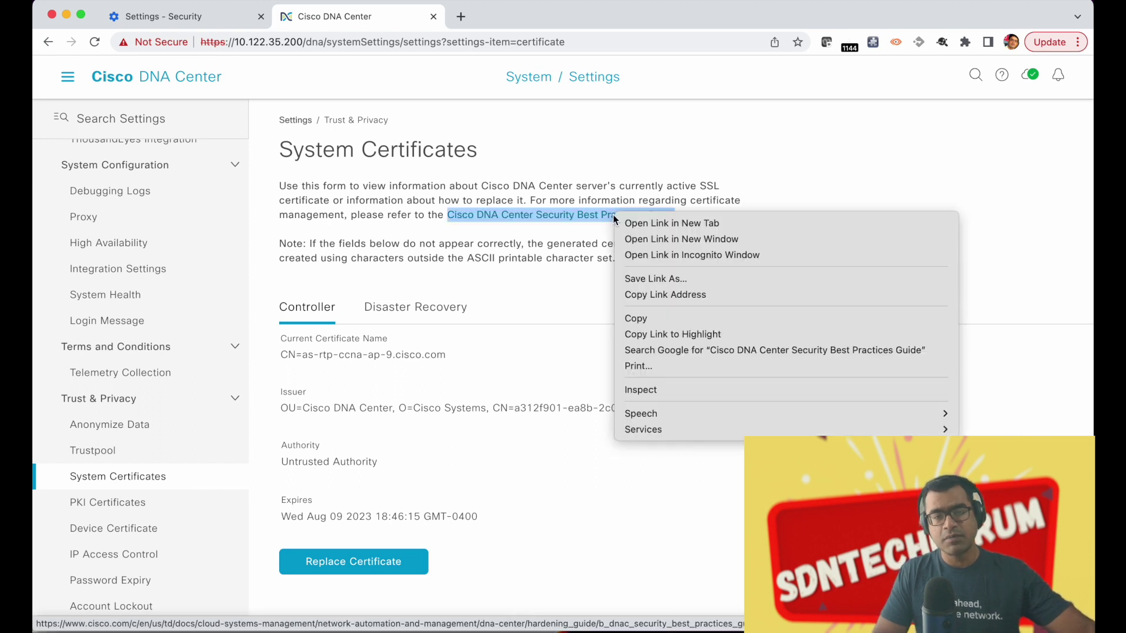
left_click(660, 224)
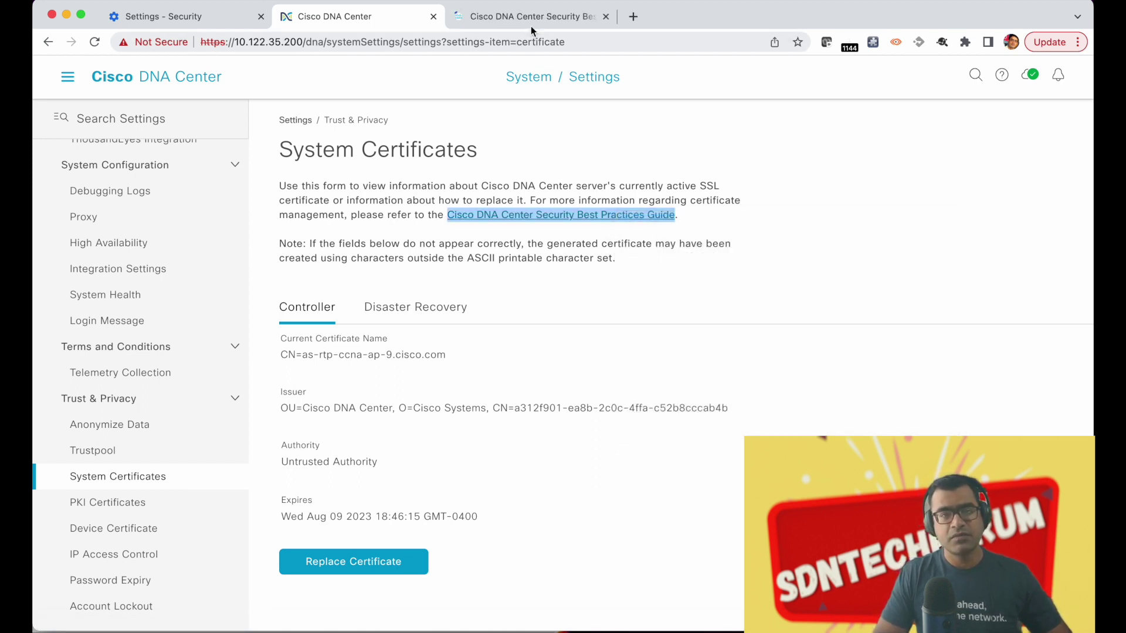
Step: Read the guide's Manage Certificates section on certificate alt_names requirements, then return to System Certificates
left_click(534, 21)
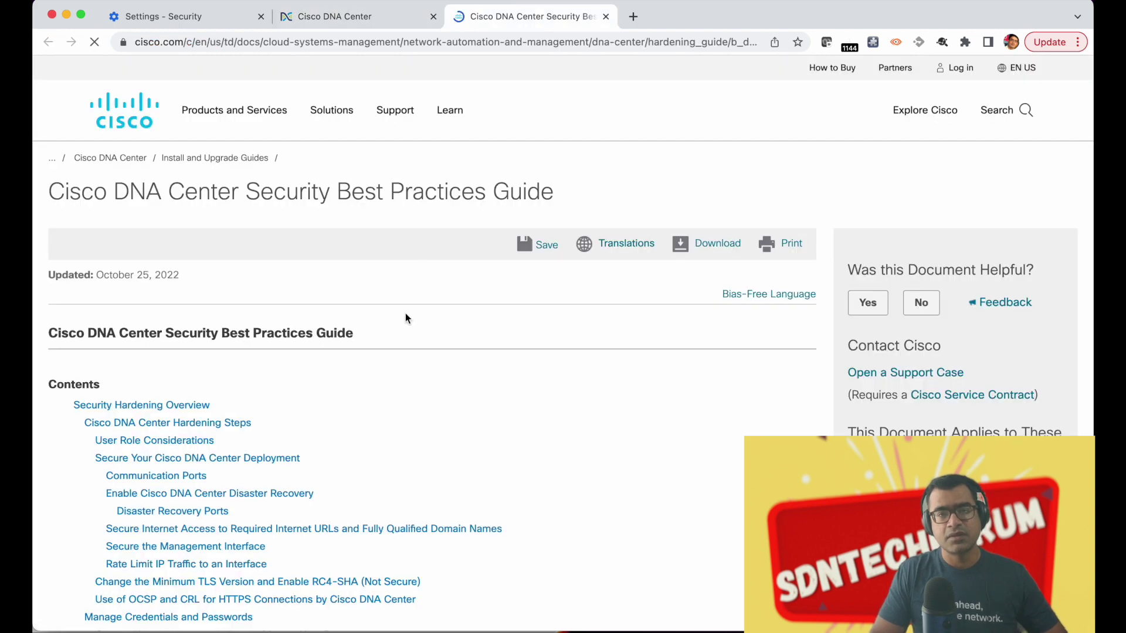
scroll(442, 372, "down", 2)
scroll(443, 373, "down", 4)
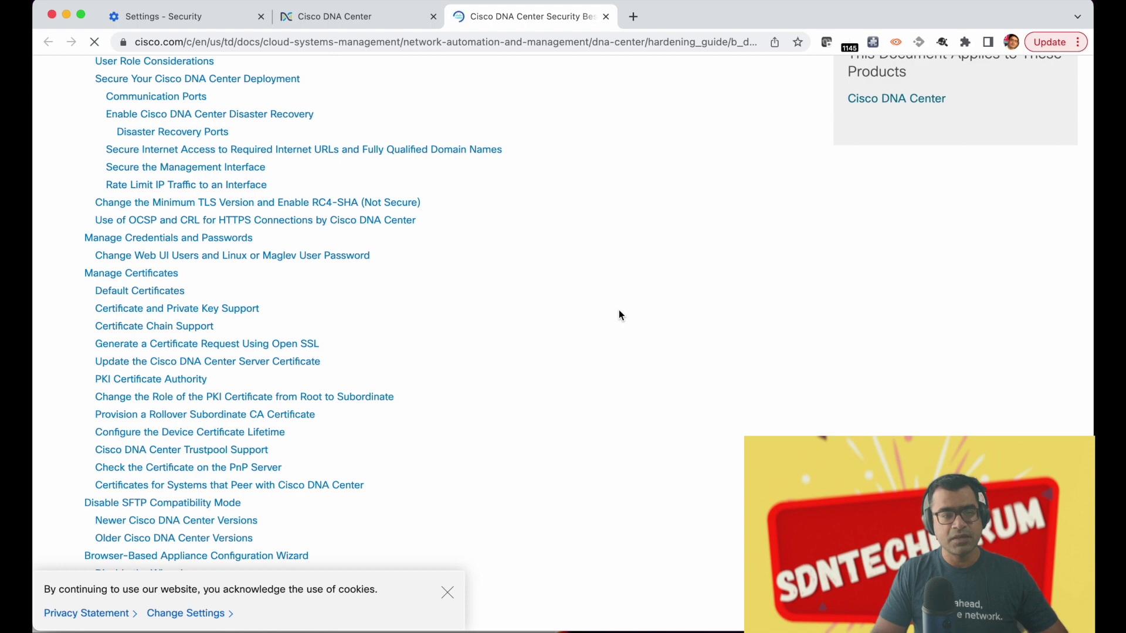
left_click(119, 273)
scroll(601, 270, "down", 7)
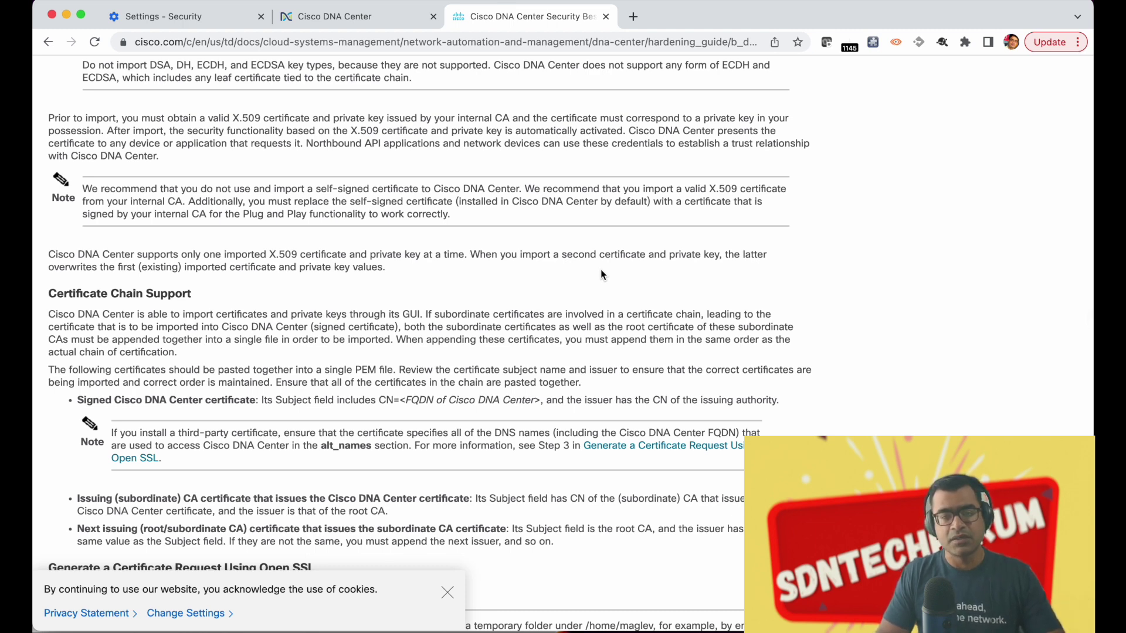
scroll(601, 273, "down", 3)
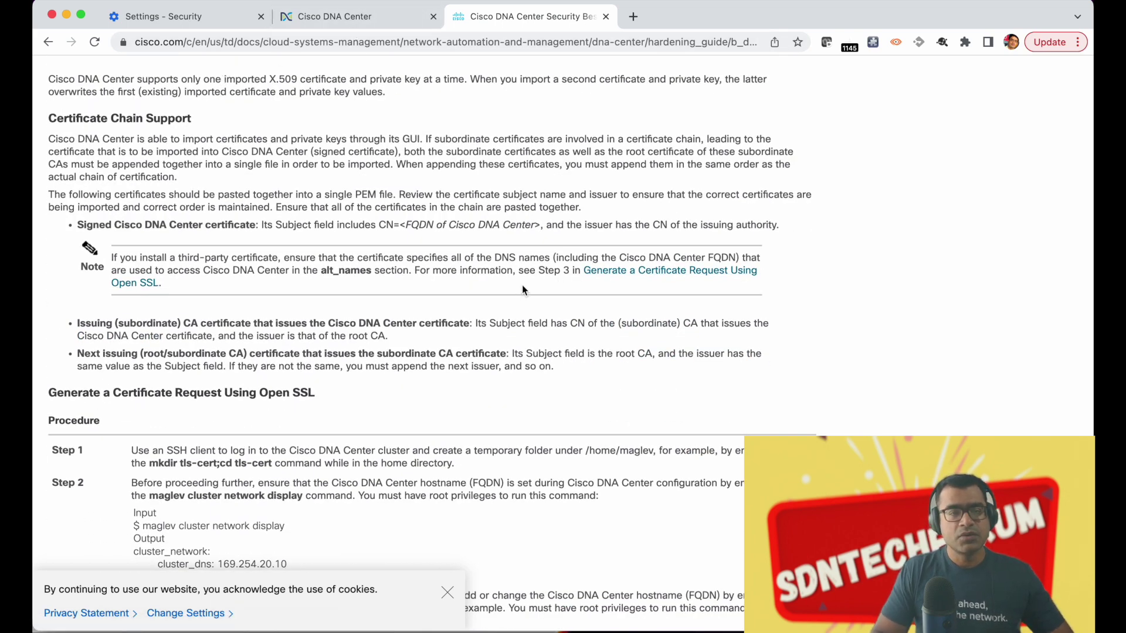
scroll(522, 285, "down", 3)
scroll(524, 290, "down", 3)
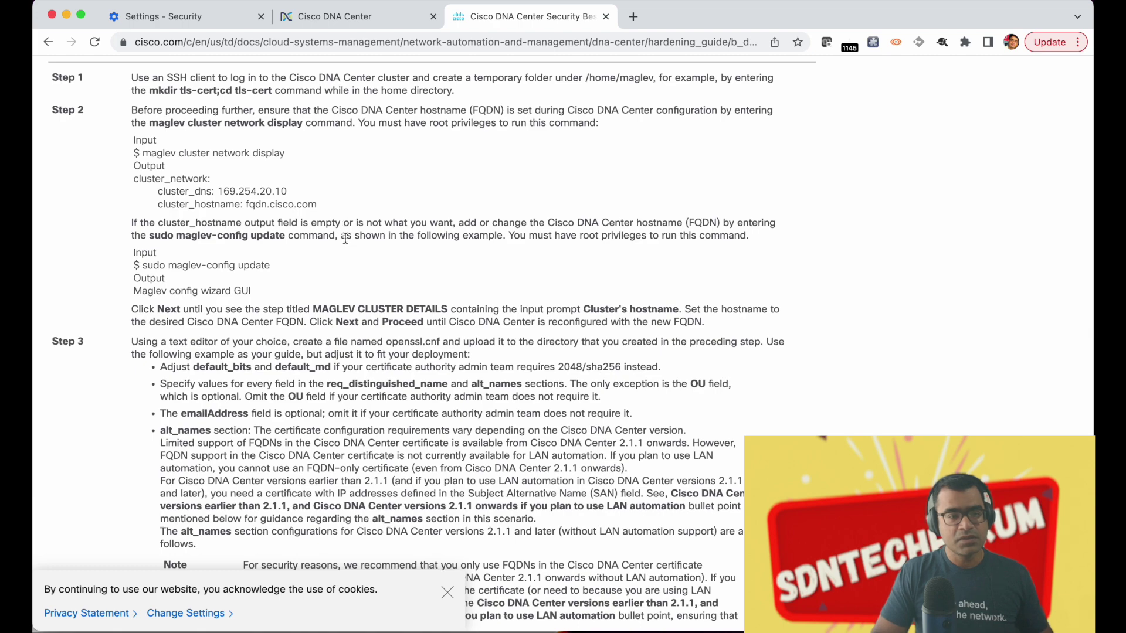
scroll(345, 239, "down", 12)
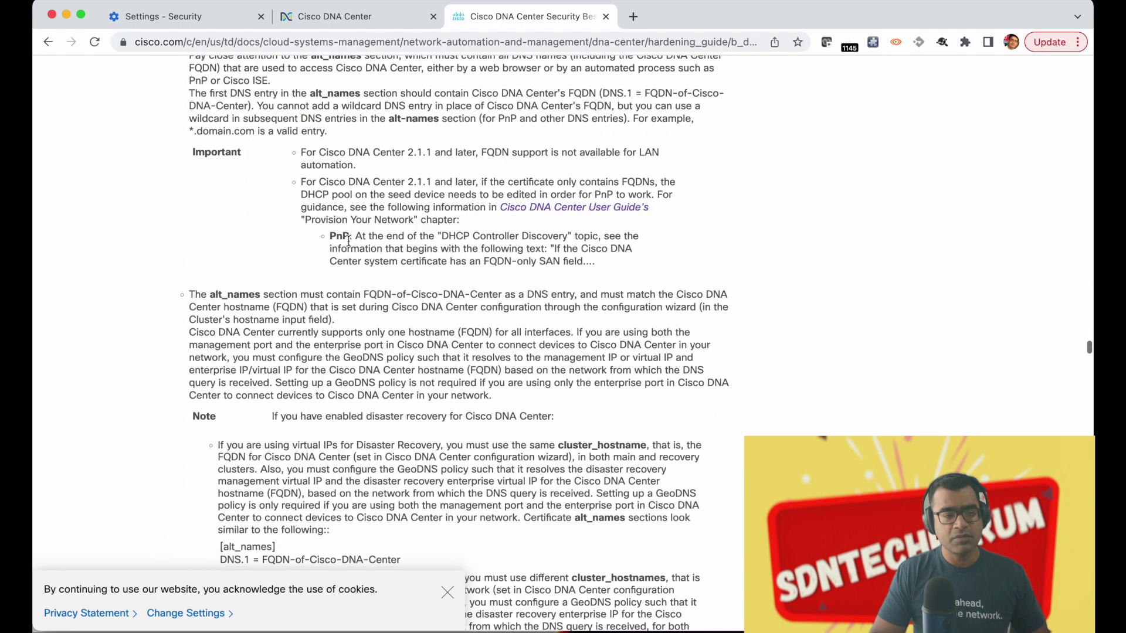
scroll(417, 246, "down", 2)
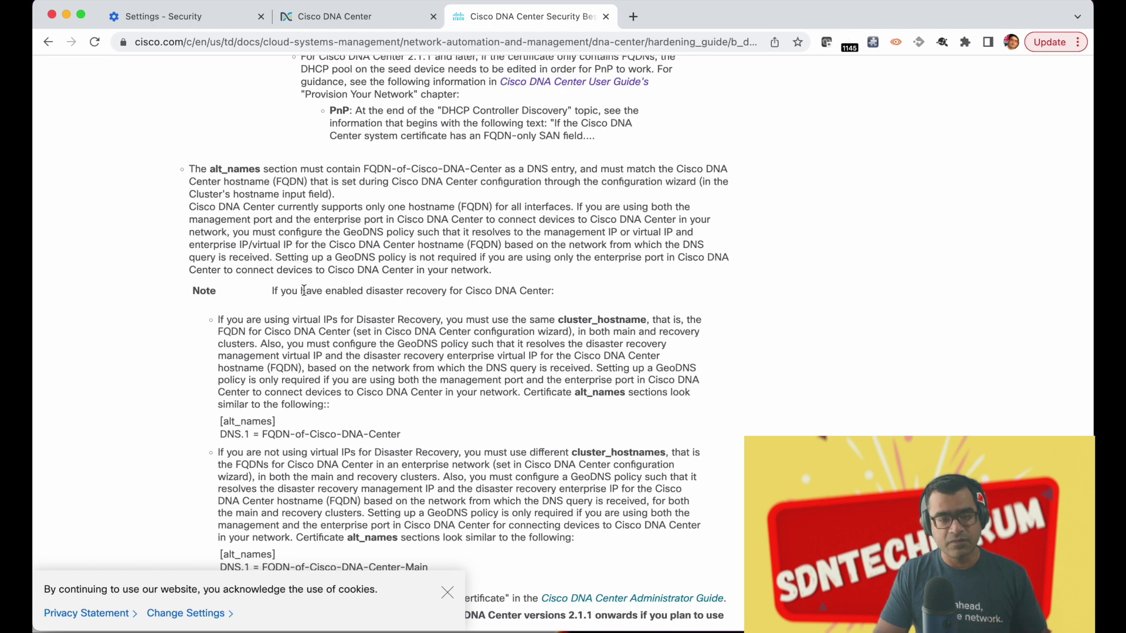
scroll(438, 275, "down", 3)
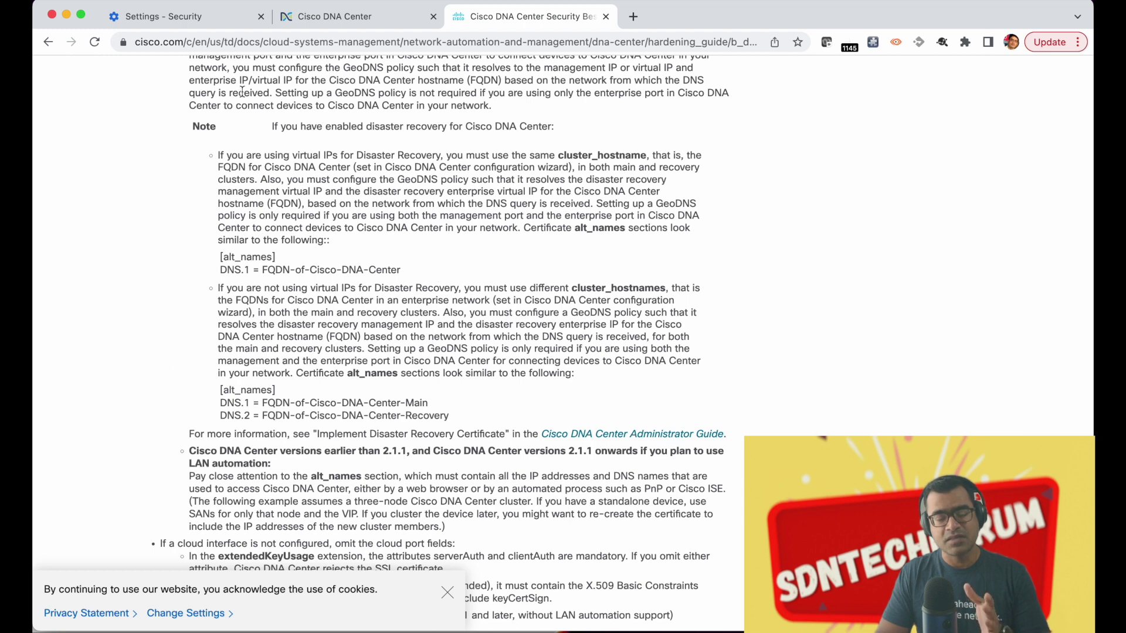
left_click(354, 18)
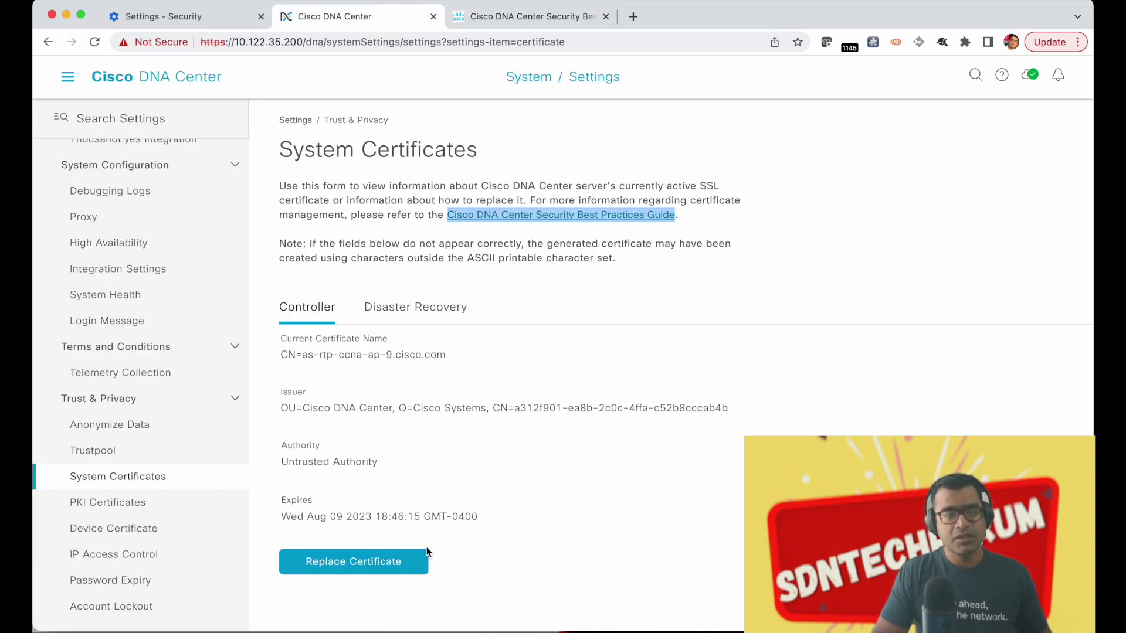
Step: Choose Replace Certificate for the current controller certificate on System Certificates
left_click(391, 565)
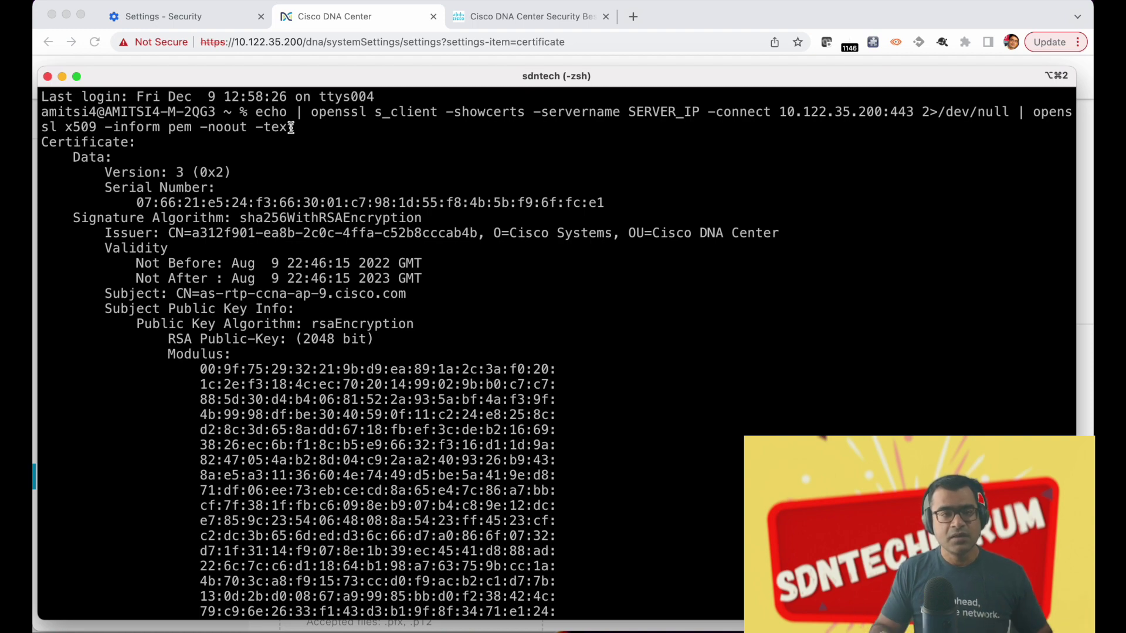
scroll(291, 127, "down", 10)
scroll(404, 205, "up", 10)
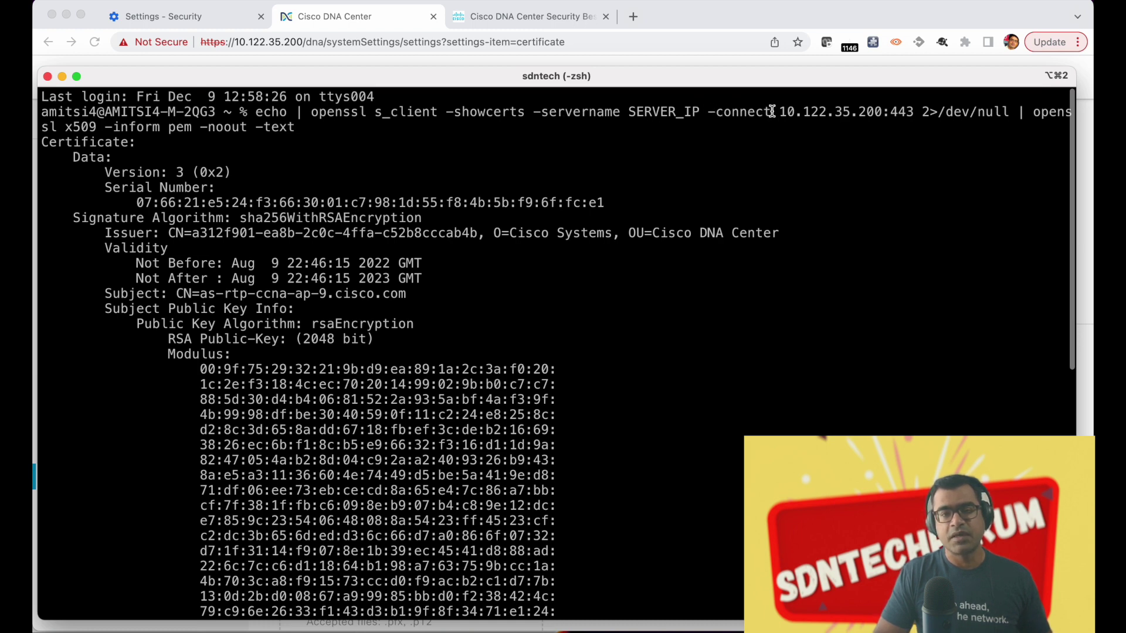
left_click_drag(780, 111, 917, 114)
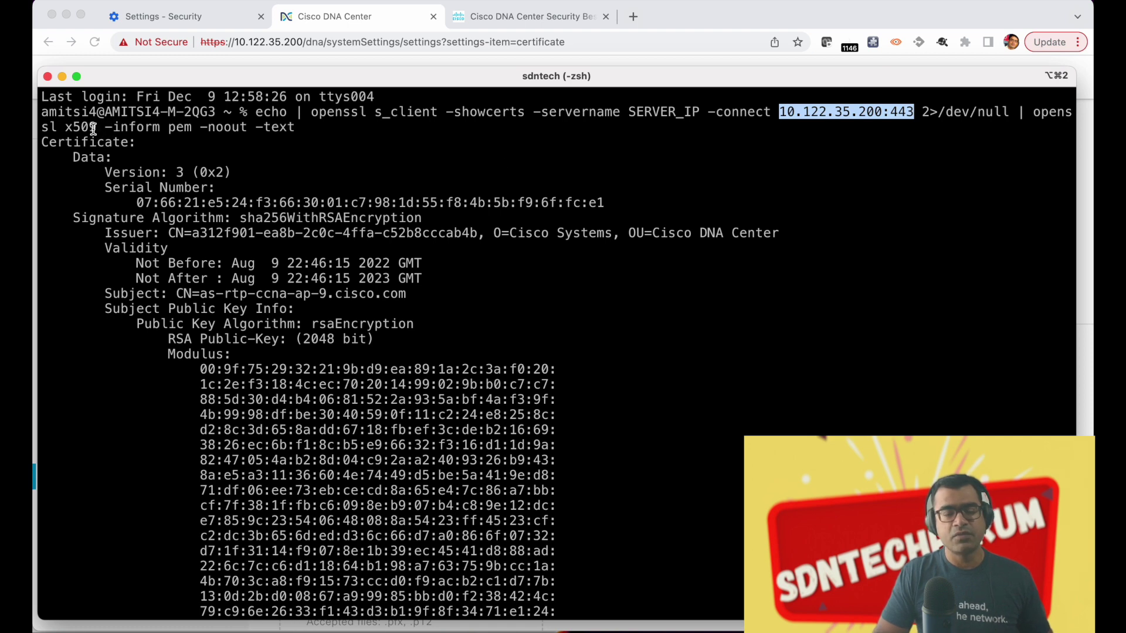
scroll(500, 225, "down", 5)
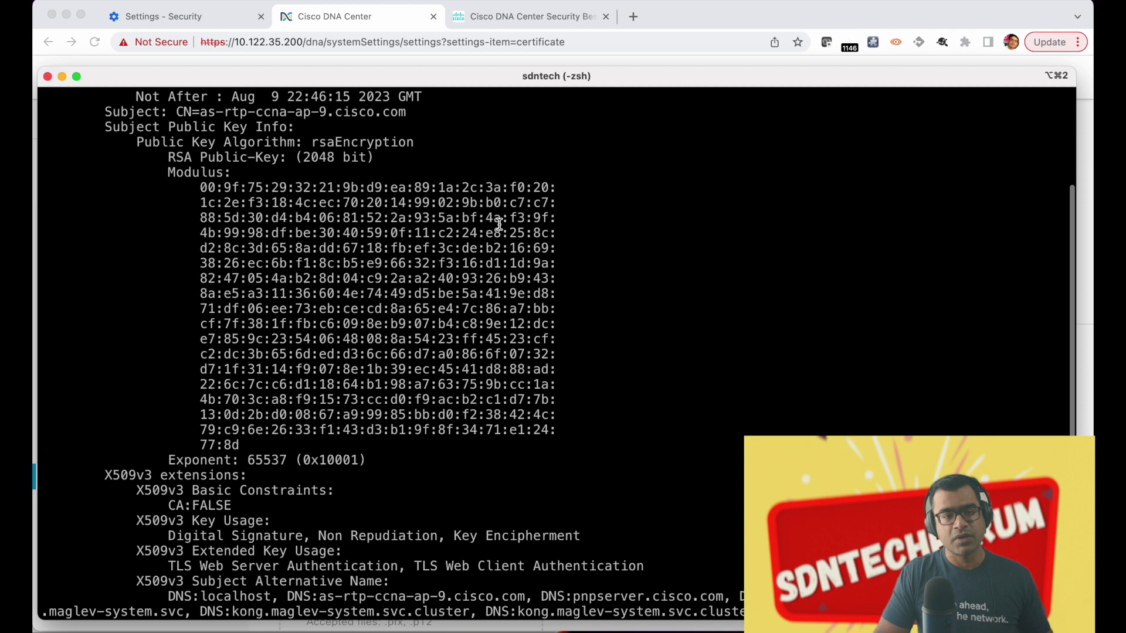
scroll(500, 224, "up", 5)
left_click_drag(140, 264, 447, 277)
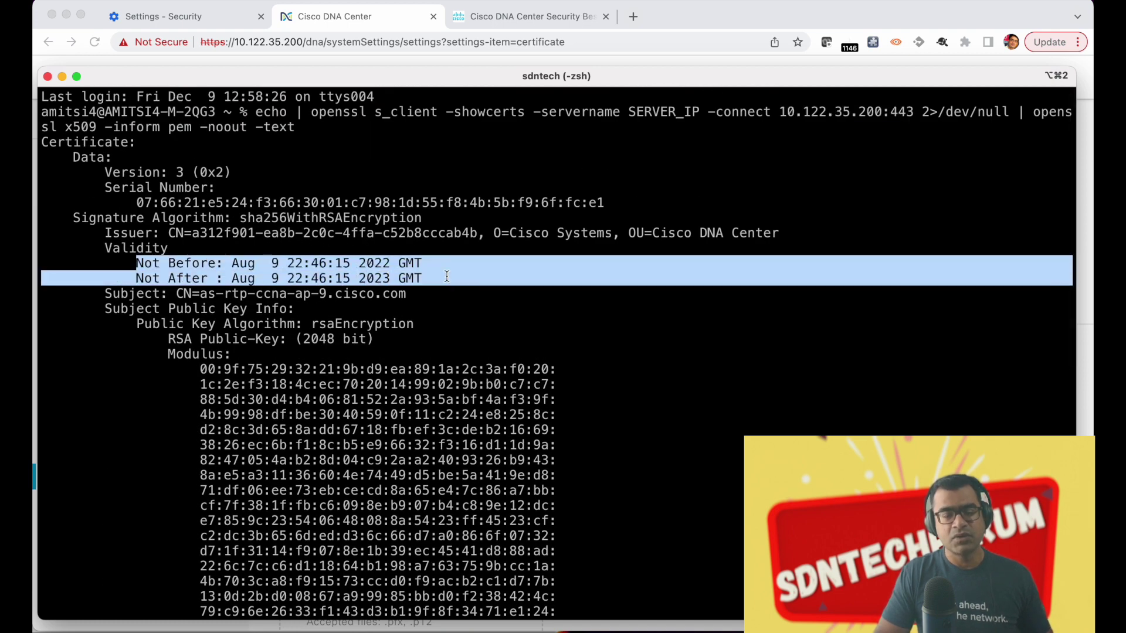
scroll(556, 285, "down", 10)
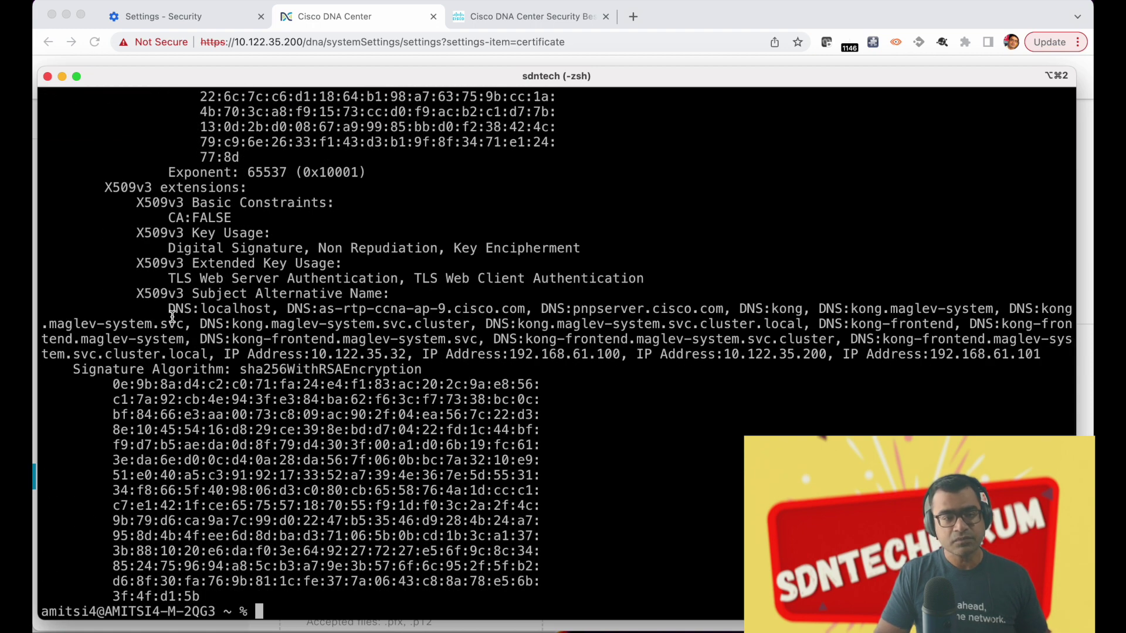
left_click_drag(136, 292, 376, 304)
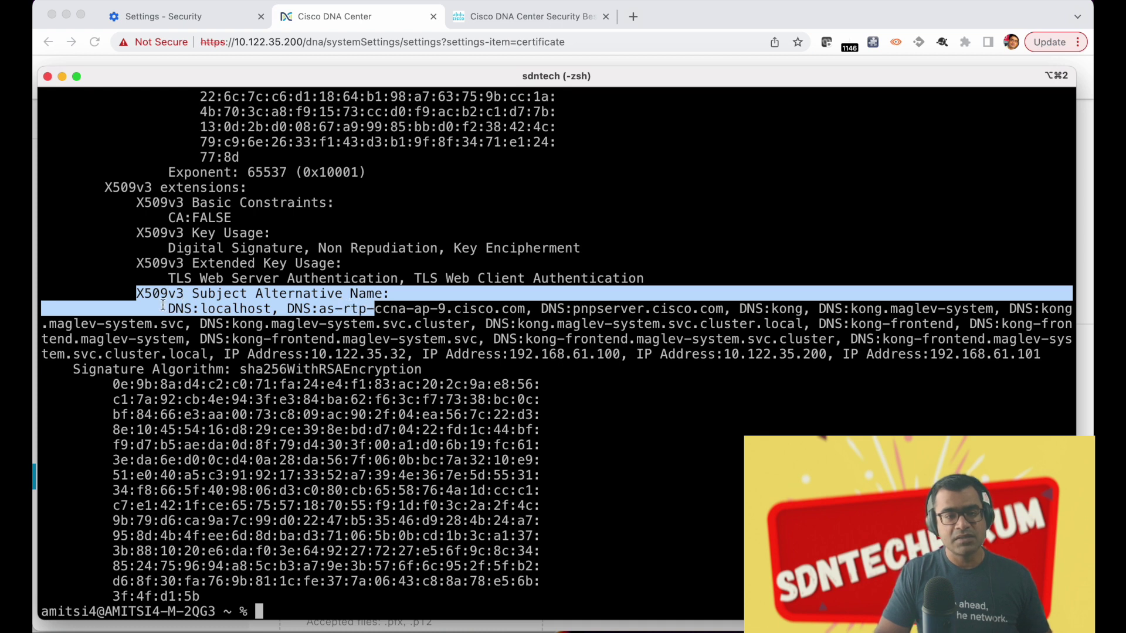
left_click(108, 276)
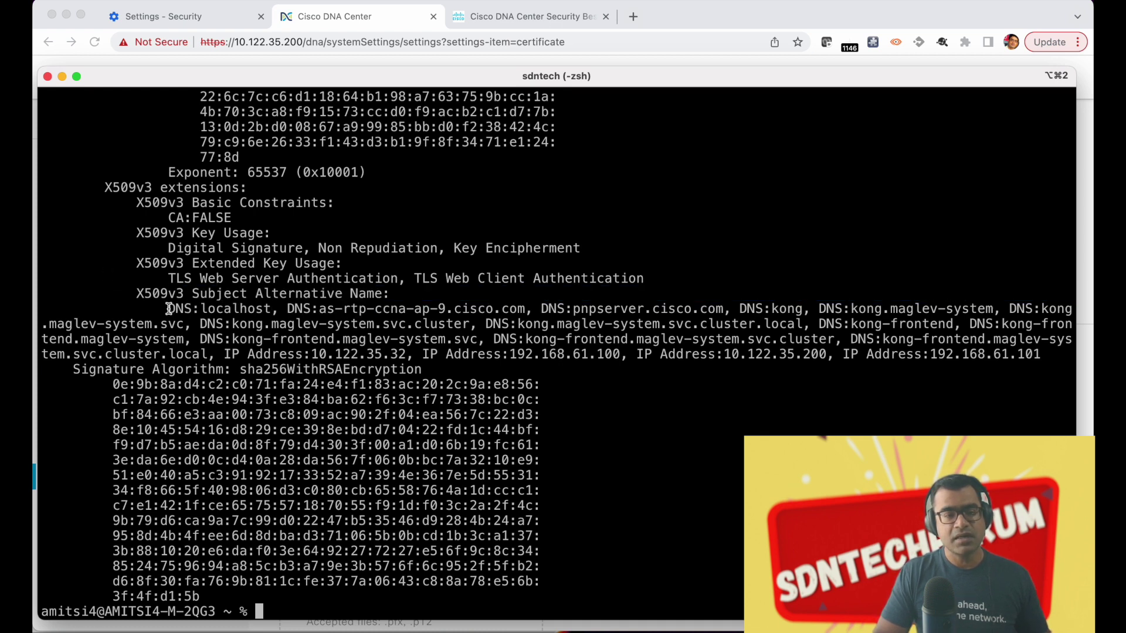
left_click_drag(169, 309, 370, 349)
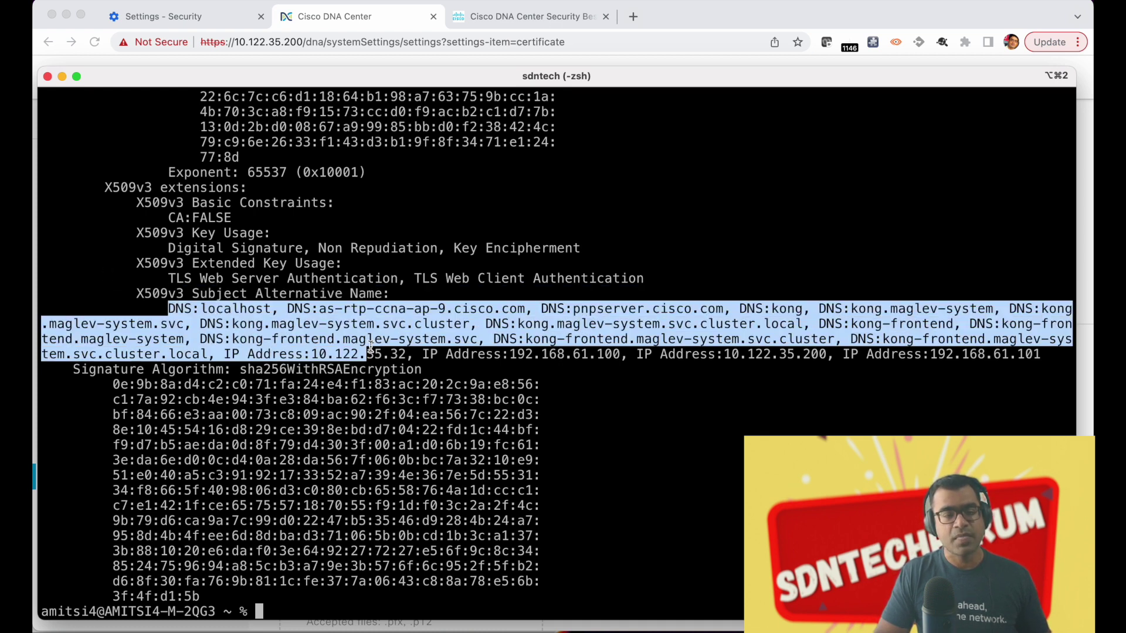
left_click_drag(371, 347, 549, 354)
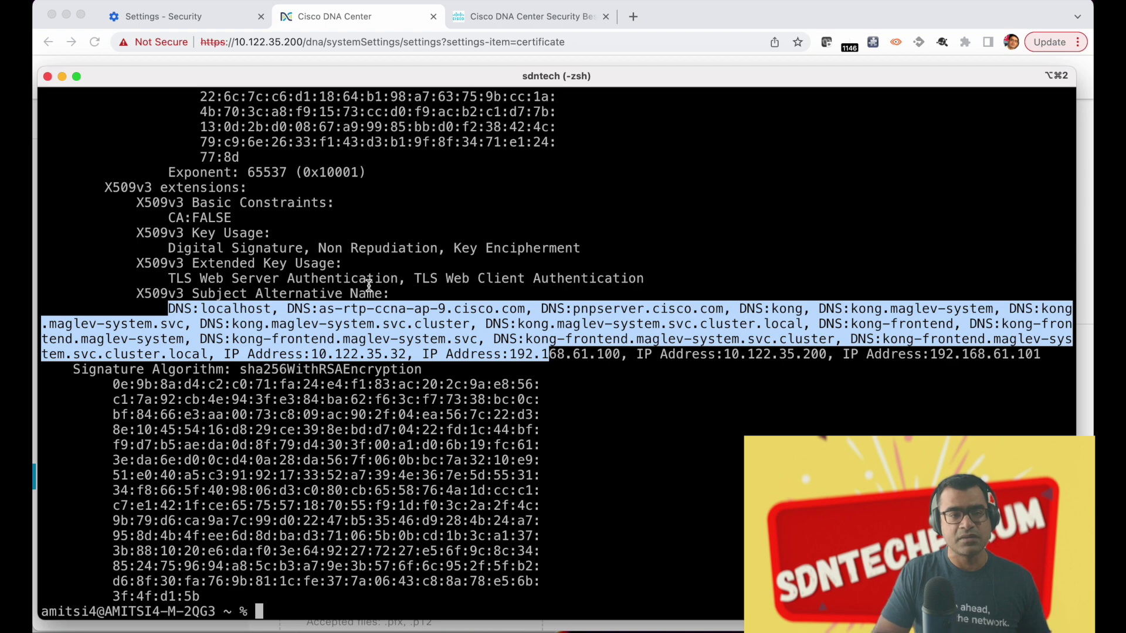
scroll(369, 285, "up", 6)
scroll(369, 286, "down", 5)
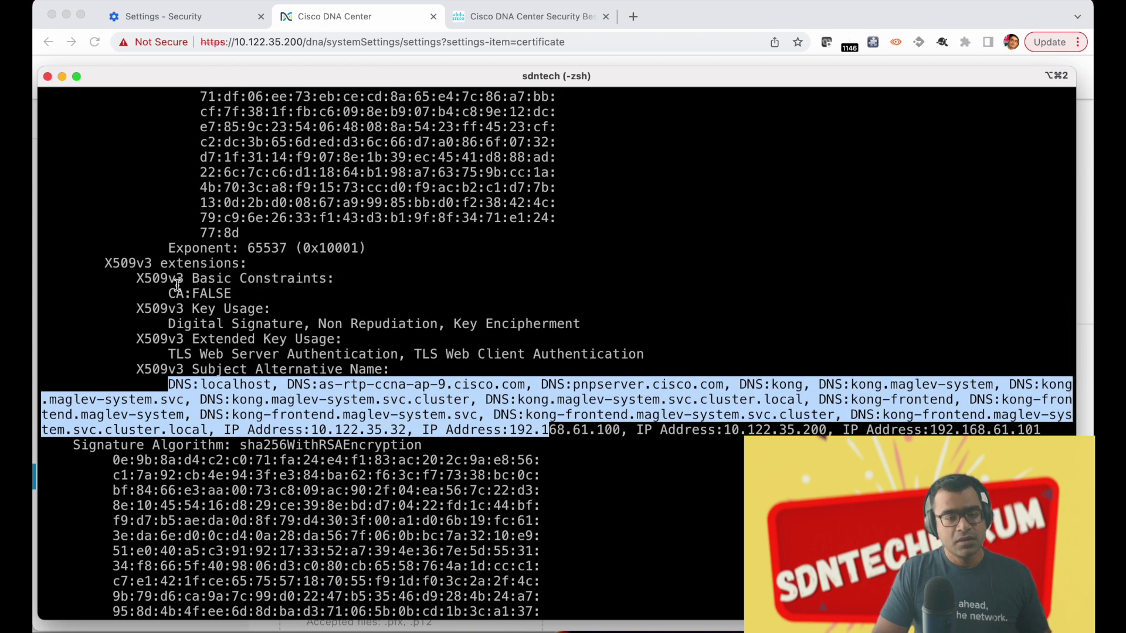
left_click_drag(131, 274, 319, 288)
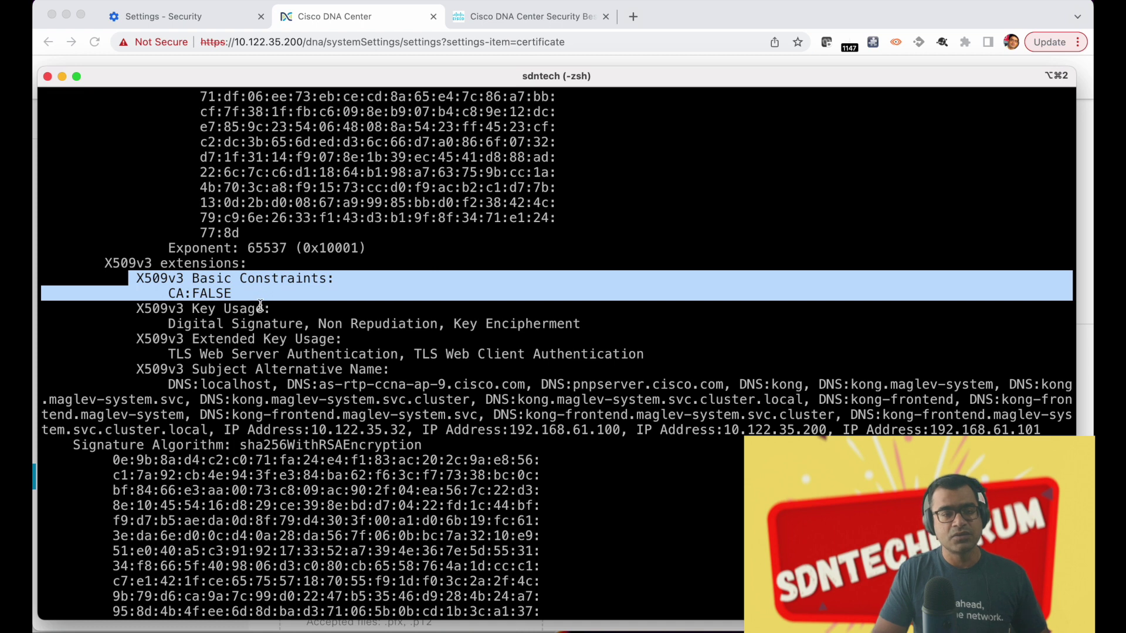
left_click(337, 25)
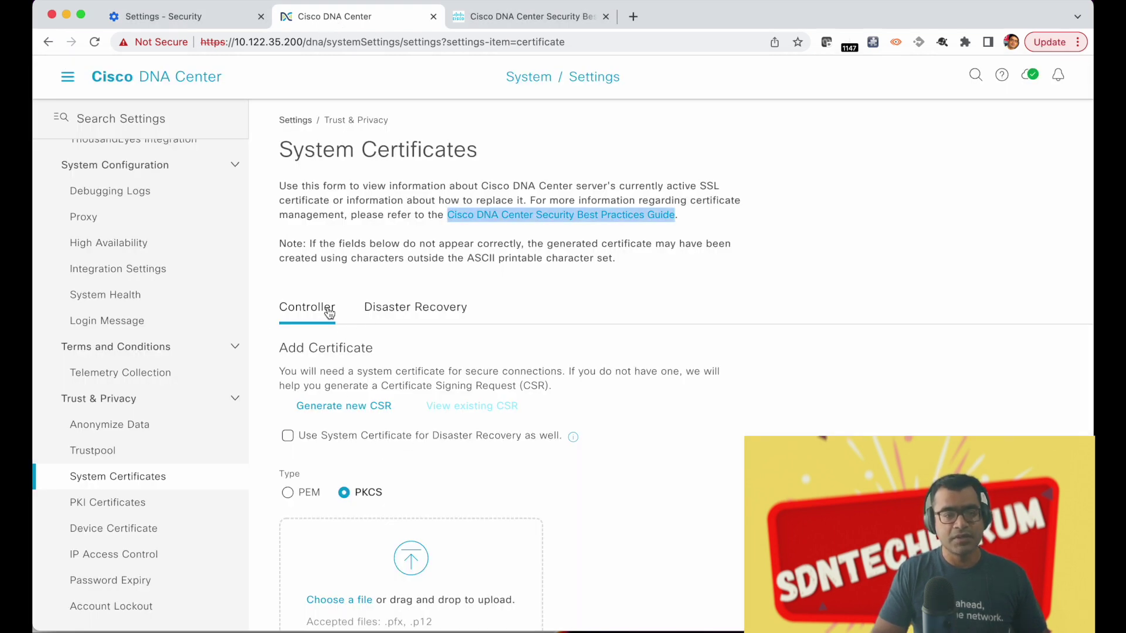
Step: Set the Add Certificate type to PEM and review its certificate file and private key fields
scroll(613, 357, "down", 3)
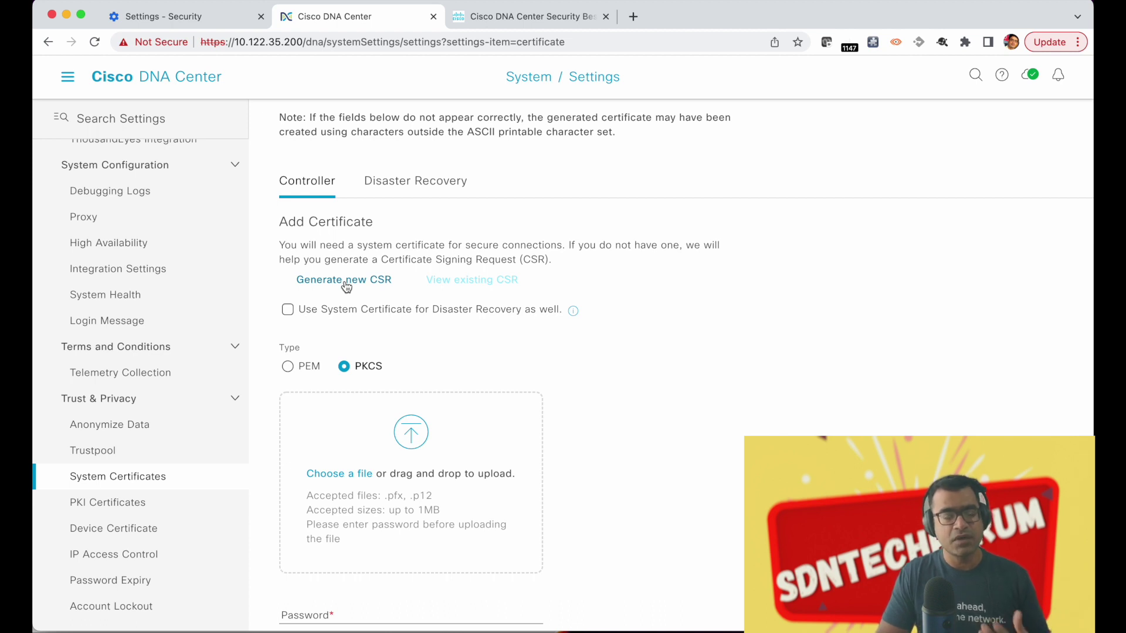
left_click(288, 367)
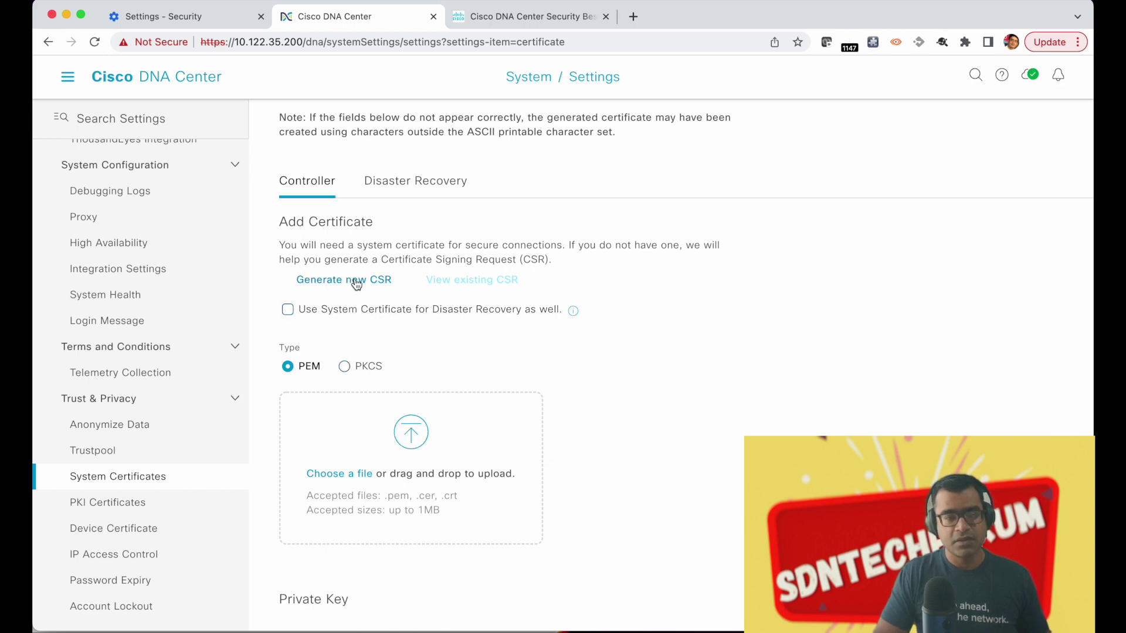
scroll(487, 387, "down", 3)
scroll(592, 466, "down", 3)
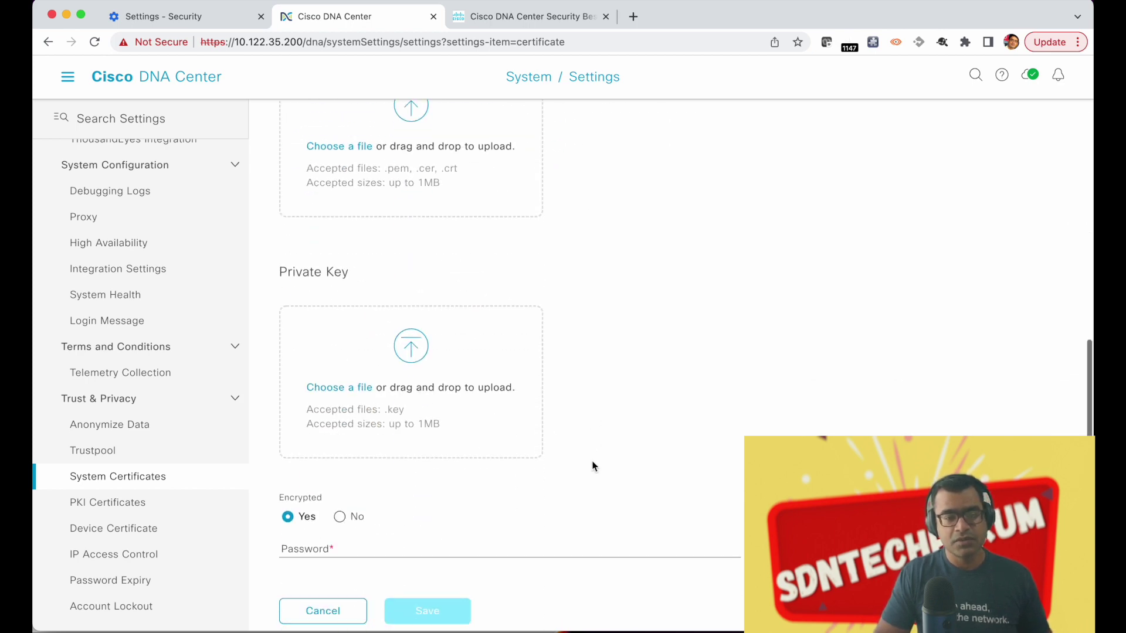
scroll(593, 466, "up", 6)
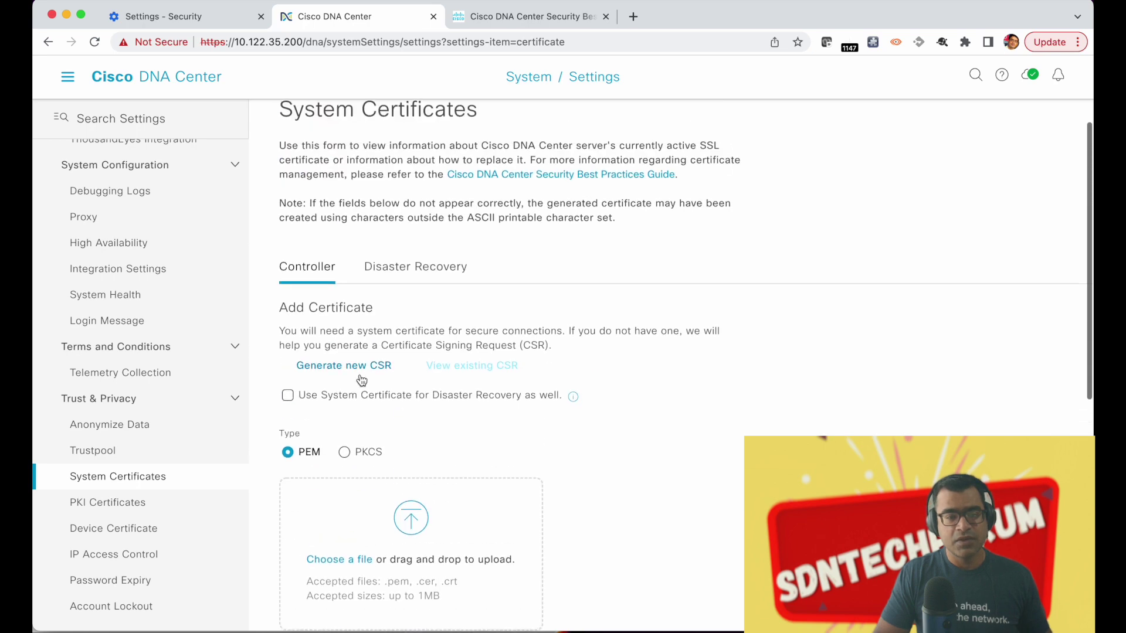
scroll(556, 449, "down", 3)
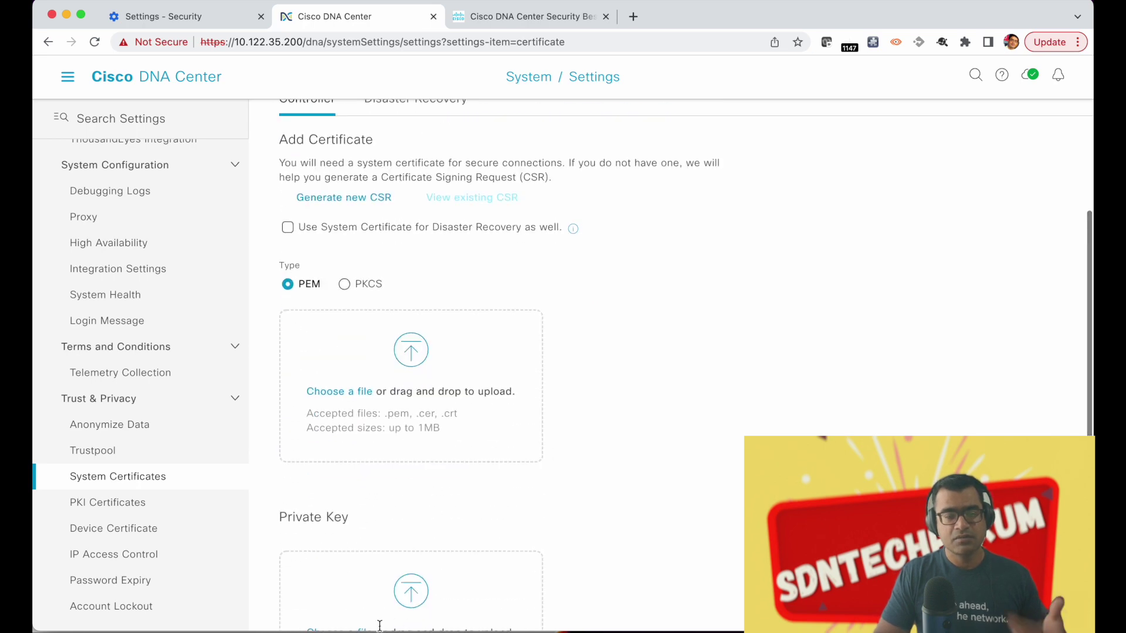
scroll(611, 482, "down", 3)
scroll(483, 421, "up", 6)
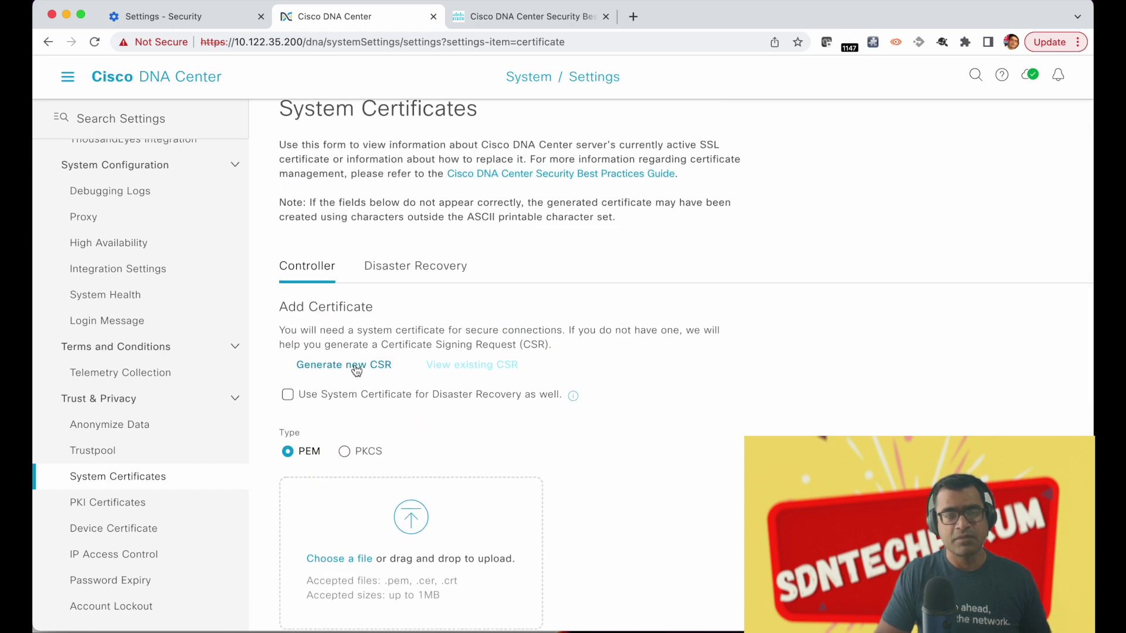
Step: Open the CSR generator and keep sha512 as the digest algorithm
left_click(356, 370)
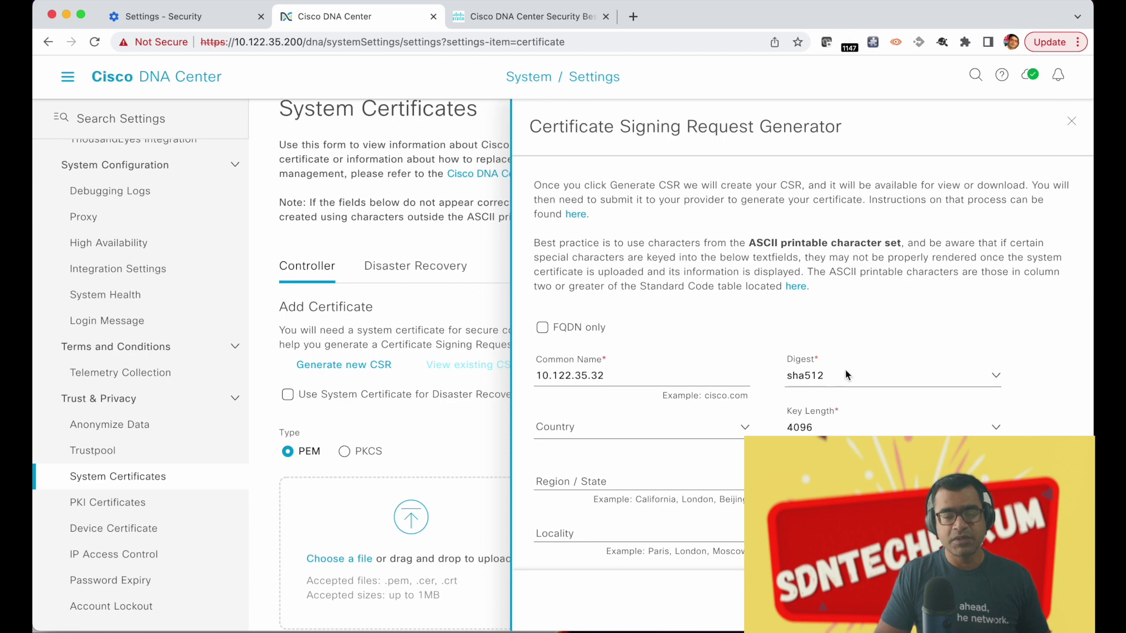
scroll(884, 370, "down", 5)
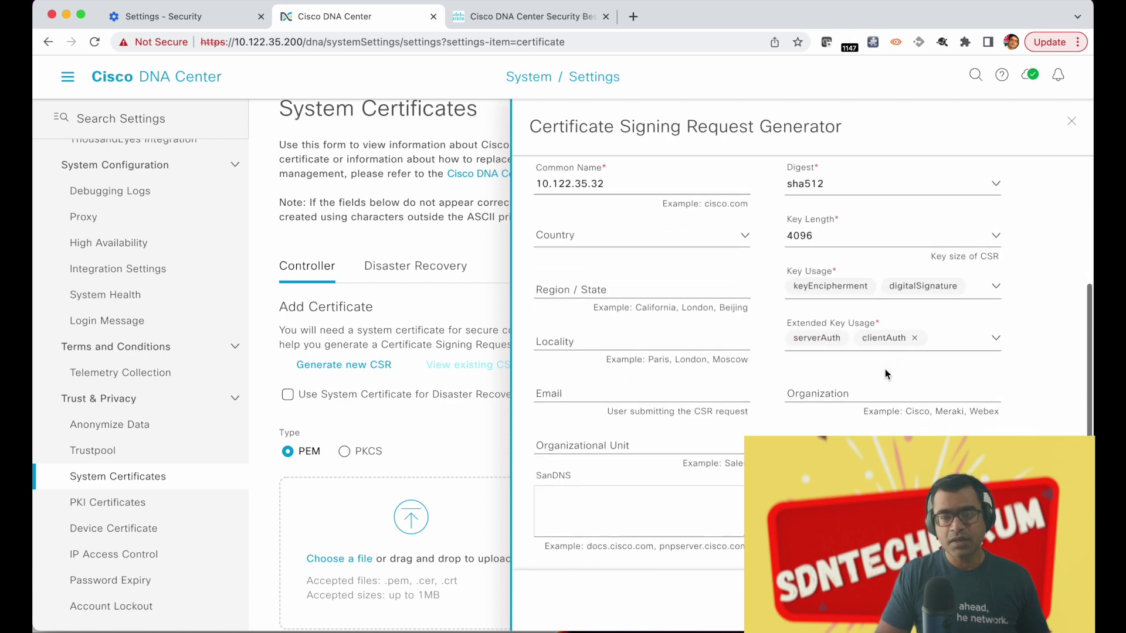
scroll(885, 368, "up", 3)
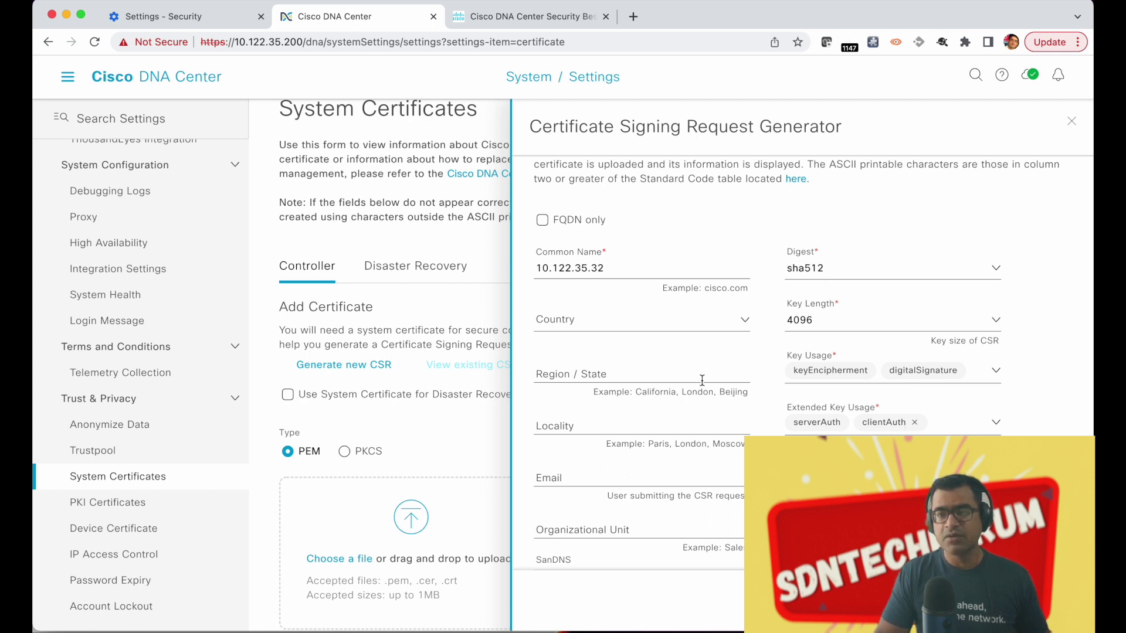
left_click(887, 273)
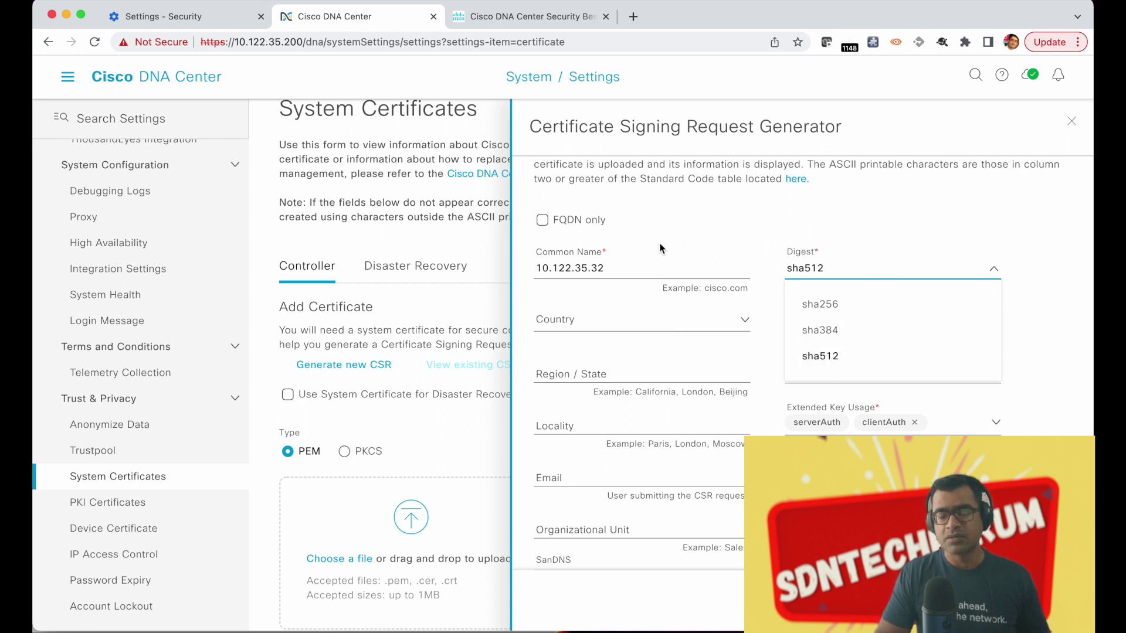
left_click(689, 225)
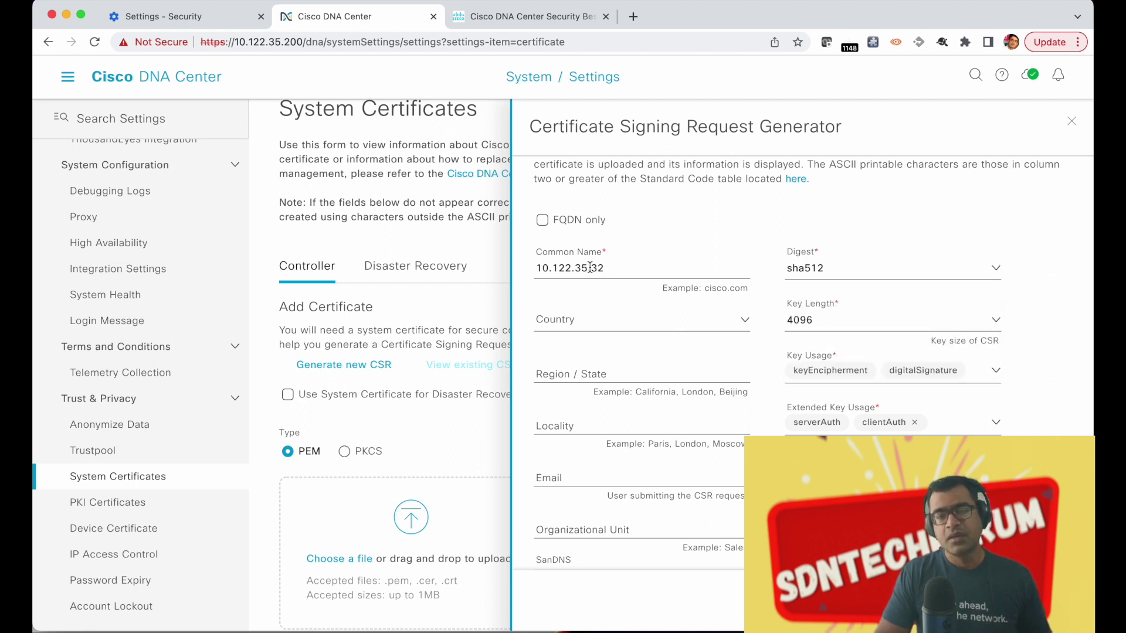
Step: Select Common Name 10.122.35.32, review key length 4096 and usages, and start the SanDNS entry
left_click_drag(605, 268, 526, 269)
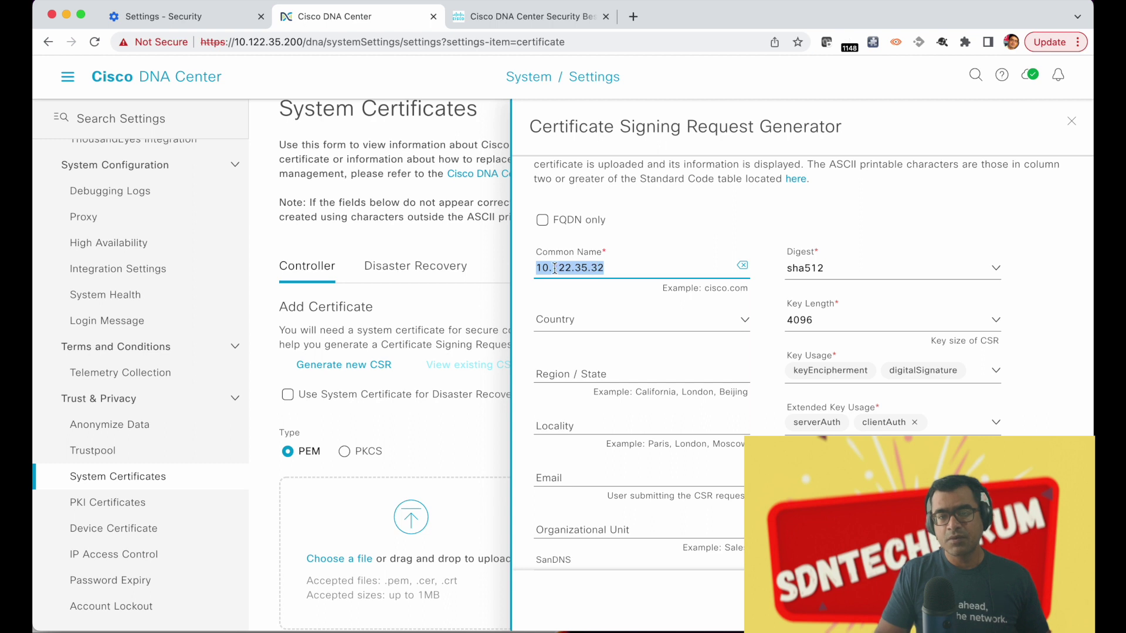
scroll(802, 266, "down", 1)
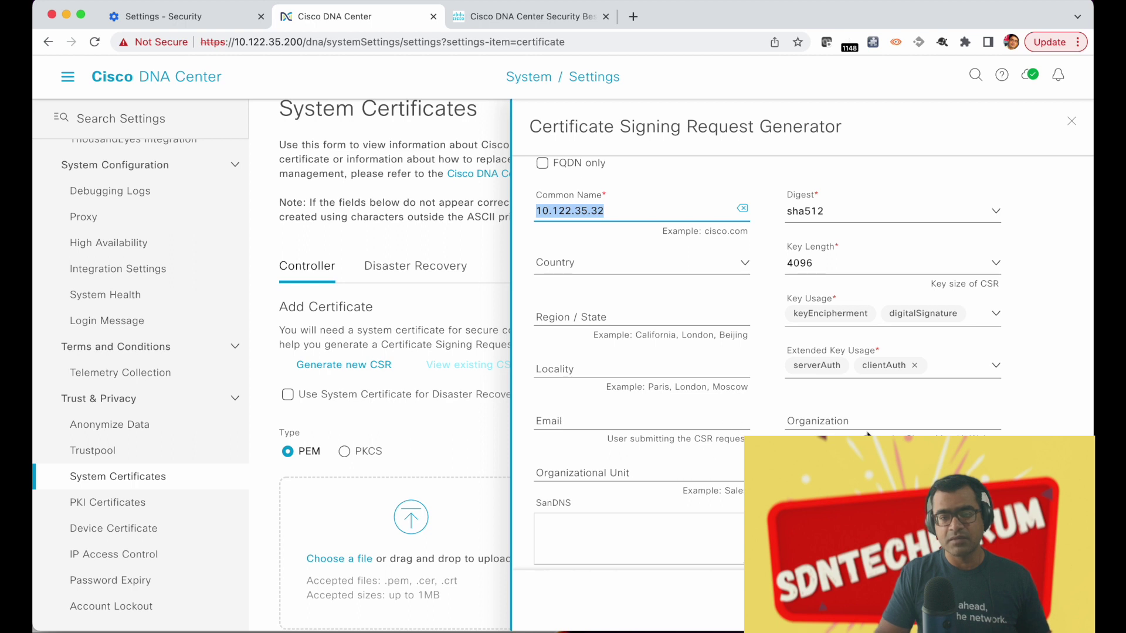
scroll(867, 434, "down", 1)
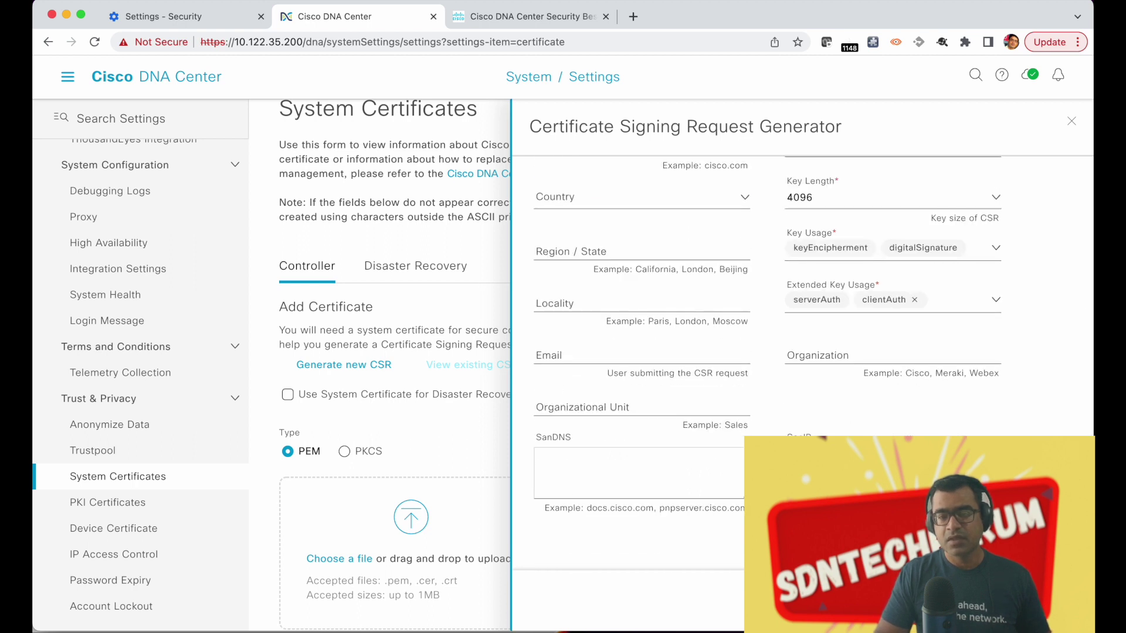
left_click(627, 463)
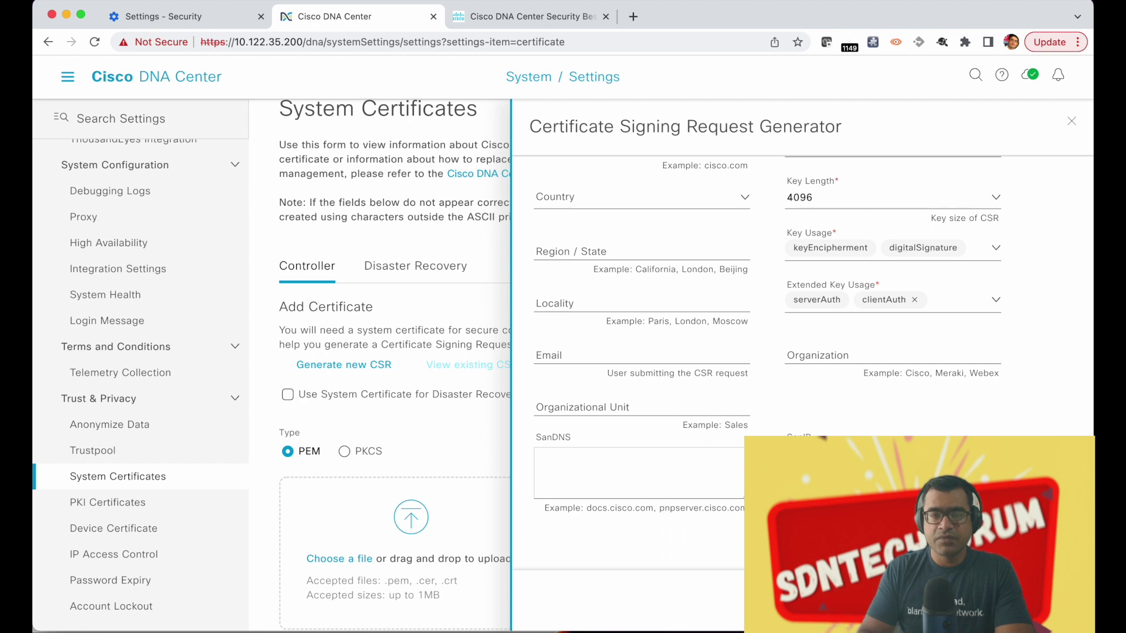
Step: Close the CSR generator and navigate via PKI Certificates back to System Certificates
left_click(1071, 121)
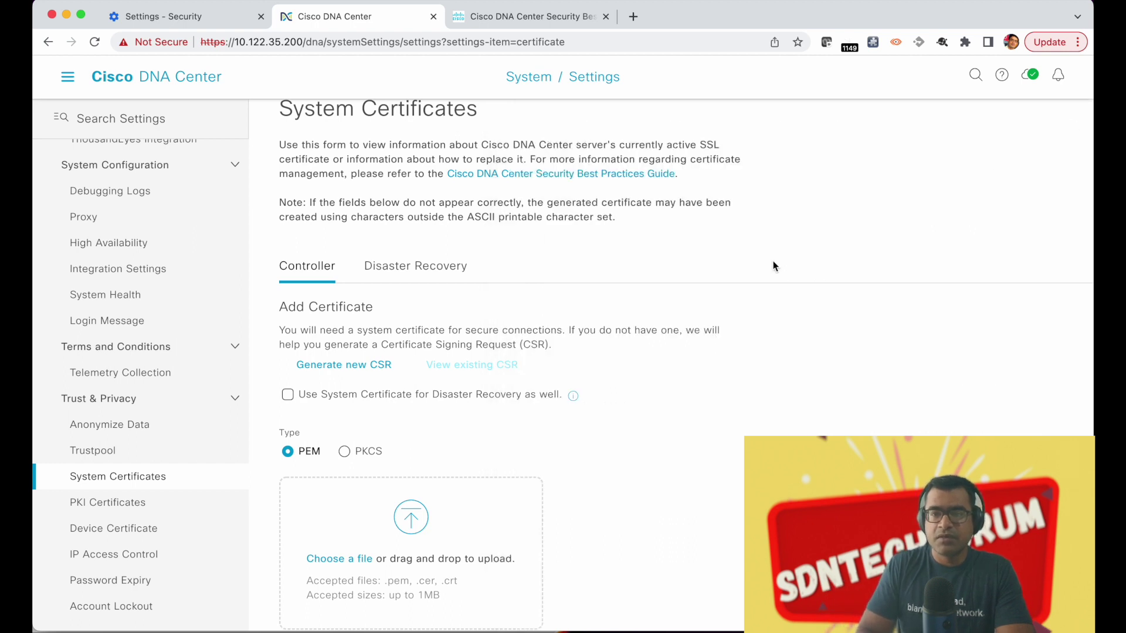
scroll(773, 266, "down", 3)
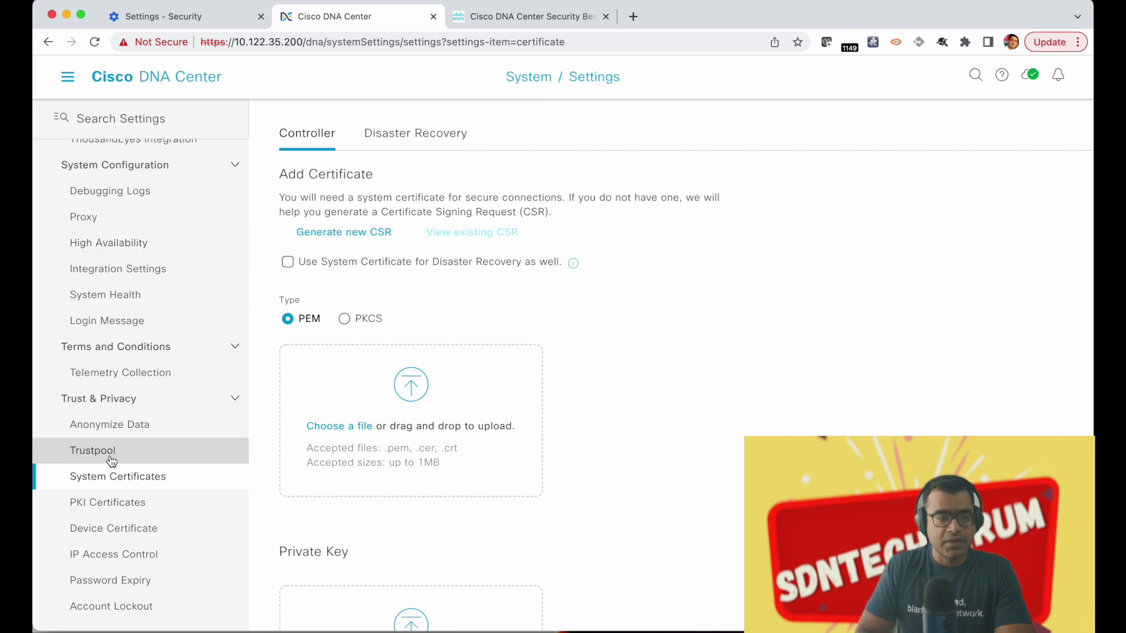
left_click(118, 509)
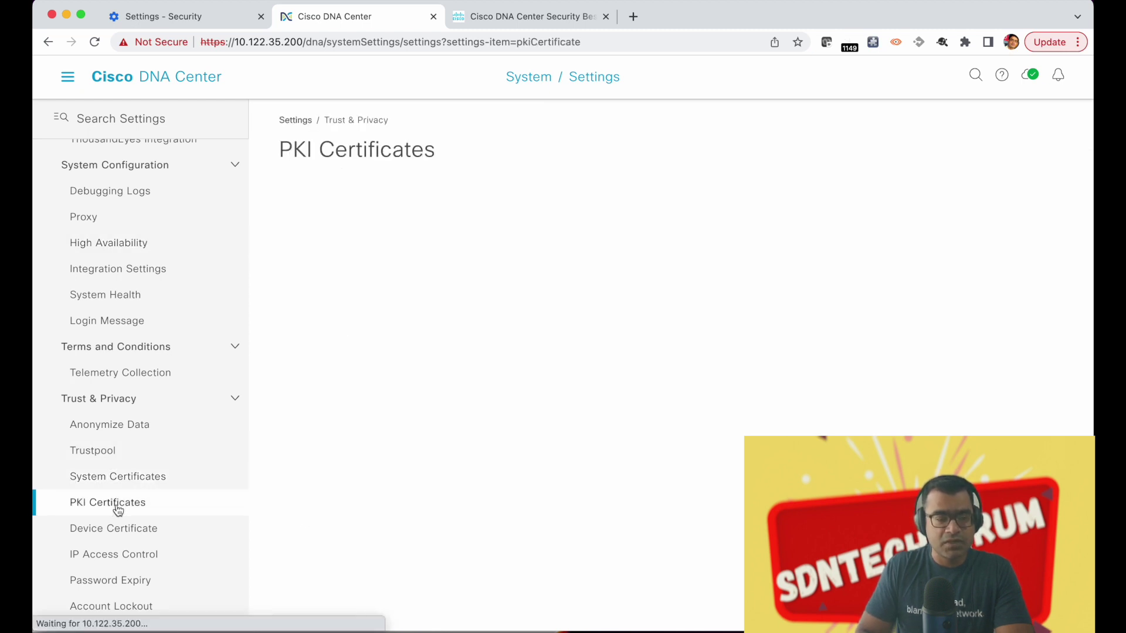
left_click(129, 477)
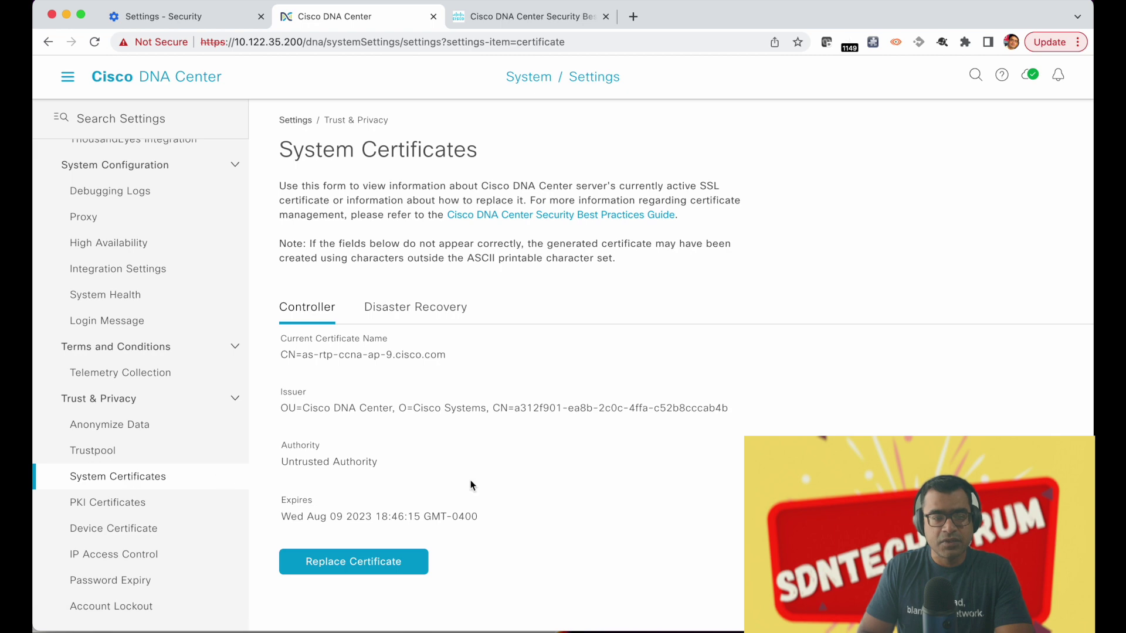
Step: Start Replace Certificate with PEM type, review the certificate and private key upload fields, then return to the terminal
left_click(377, 563)
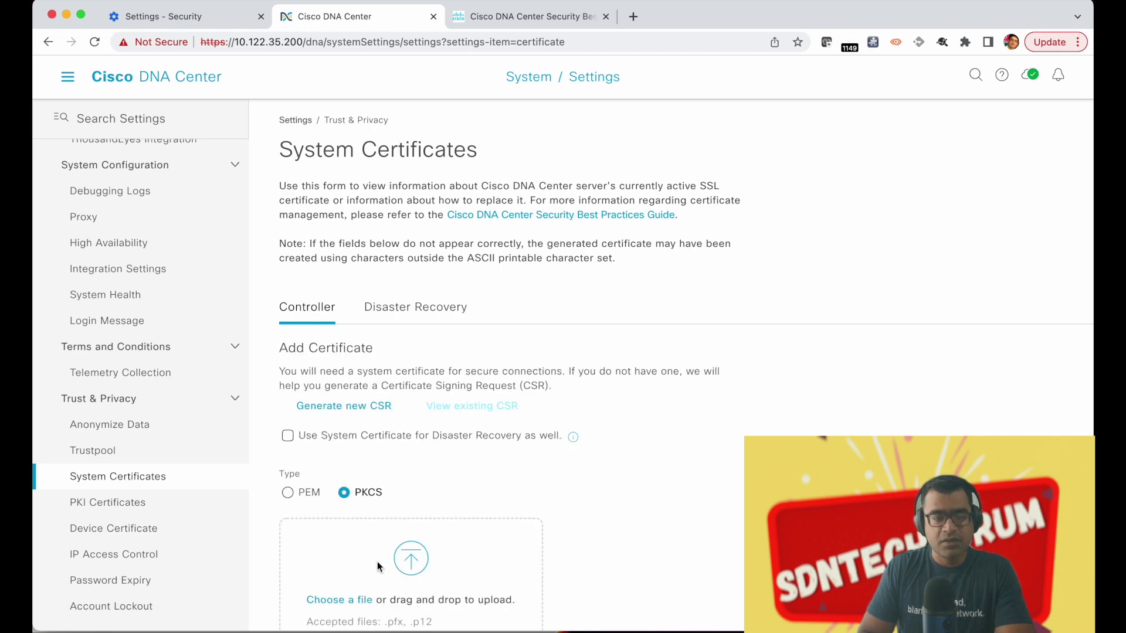
scroll(567, 469, "down", 3)
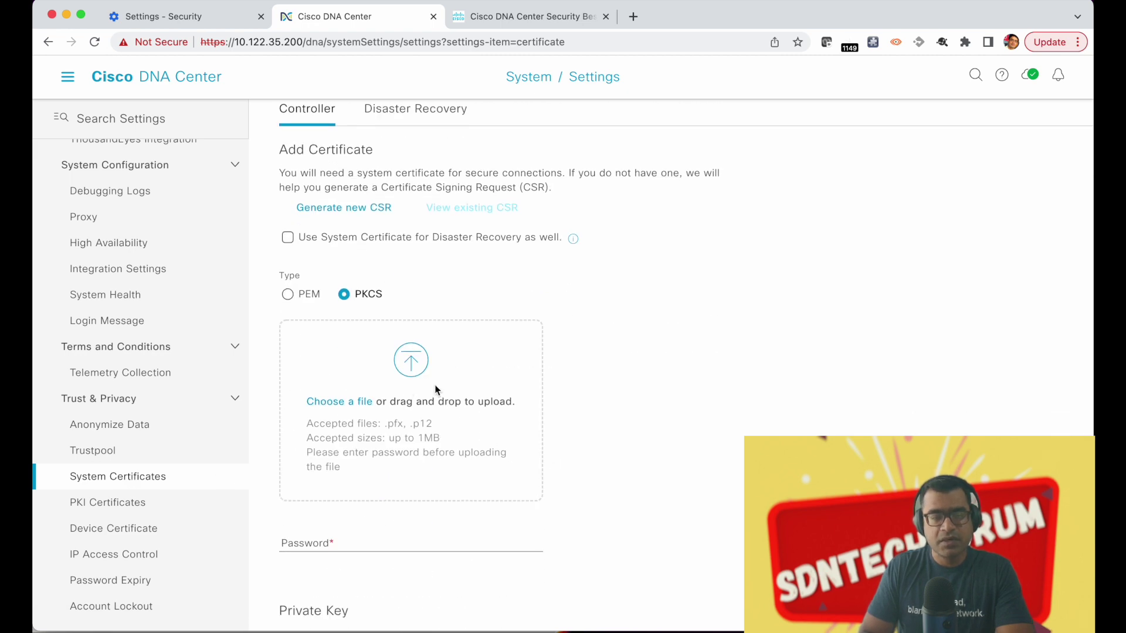
left_click(288, 295)
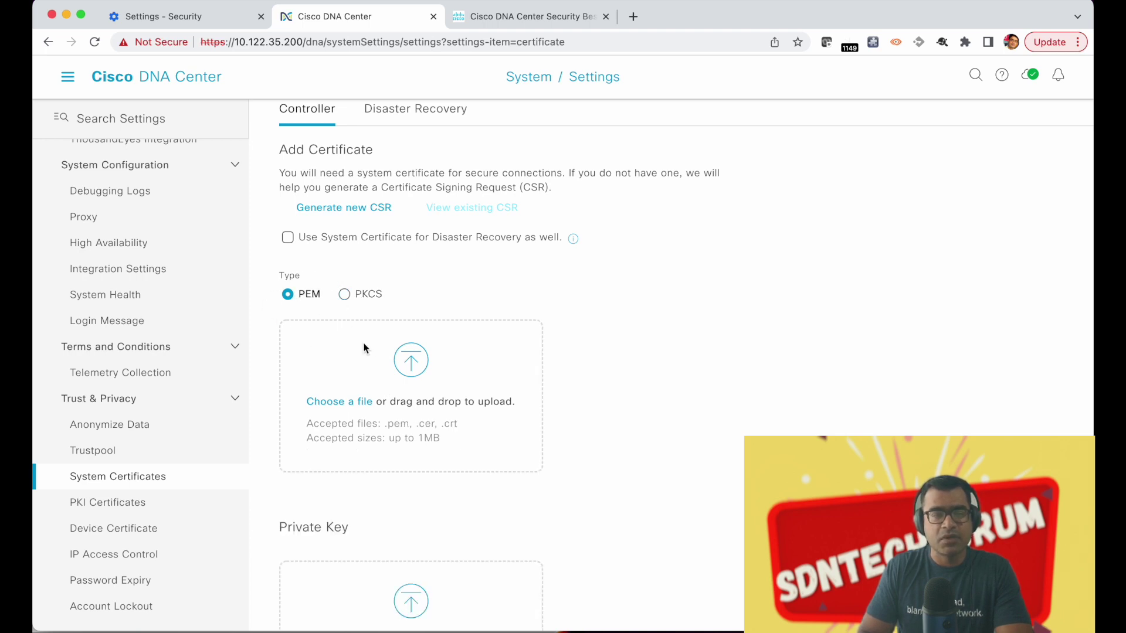
scroll(481, 340, "down", 3)
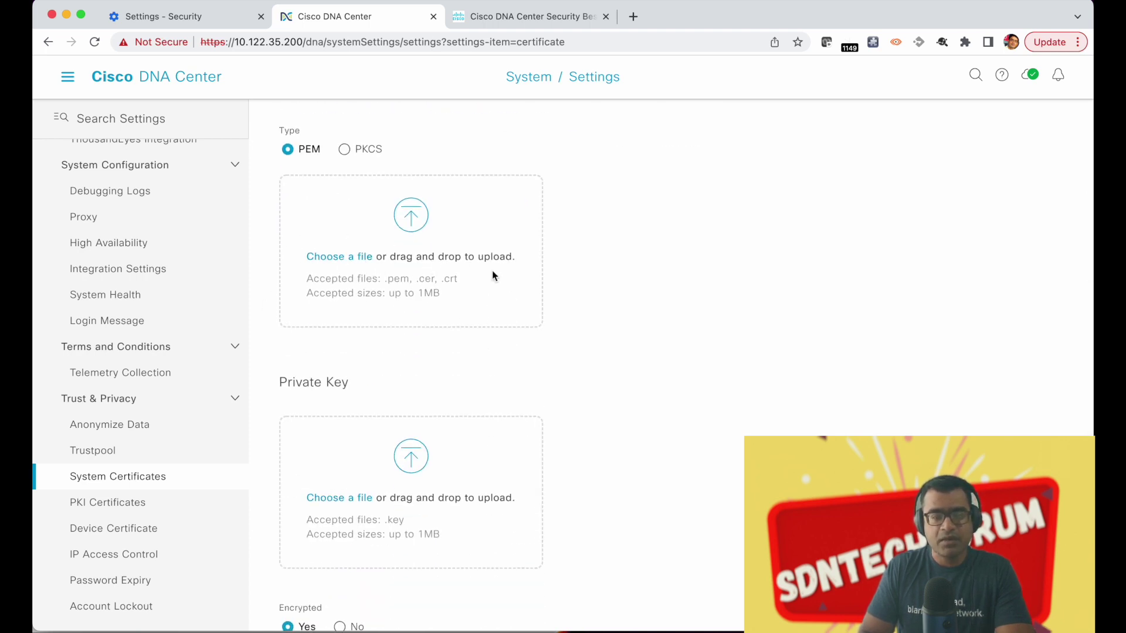
scroll(611, 321, "down", 3)
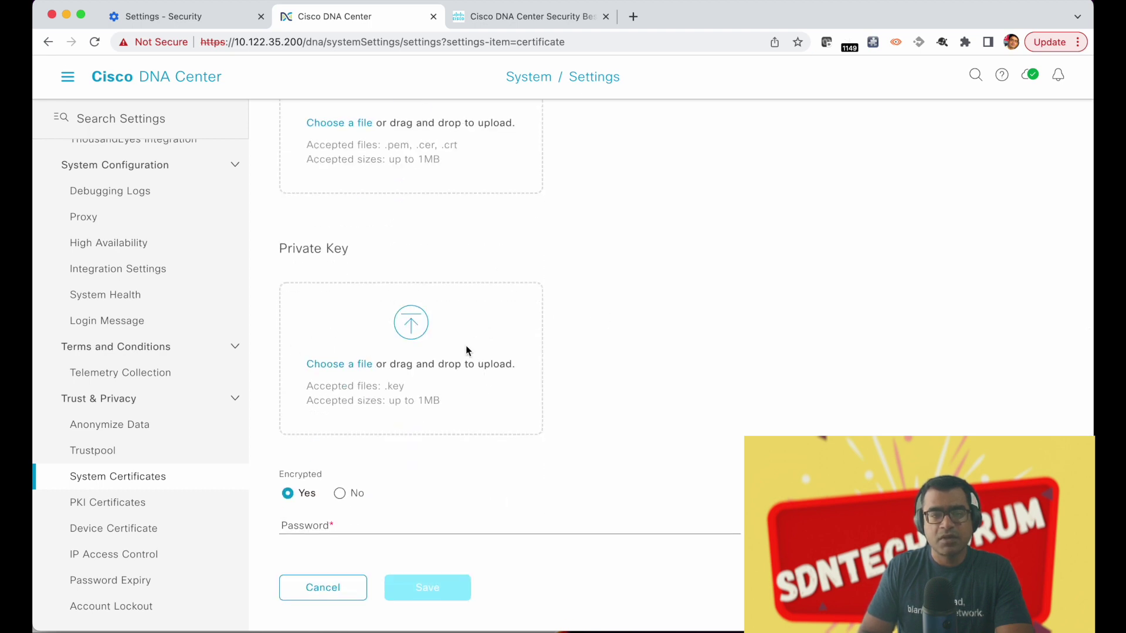
scroll(398, 393, "up", 3)
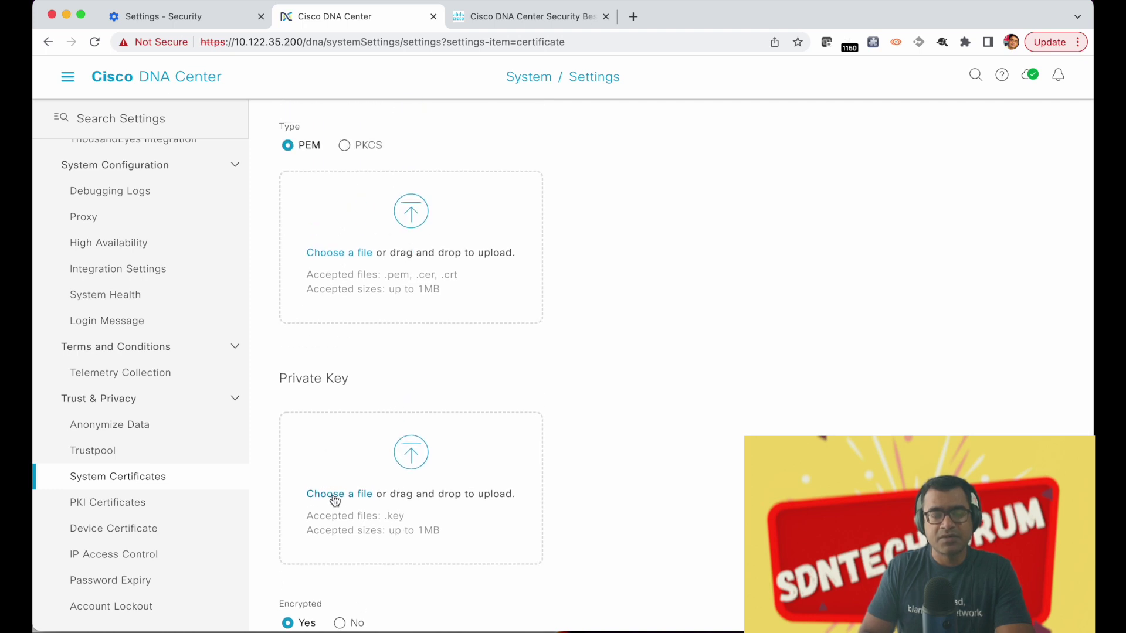
scroll(628, 355, "up", 3)
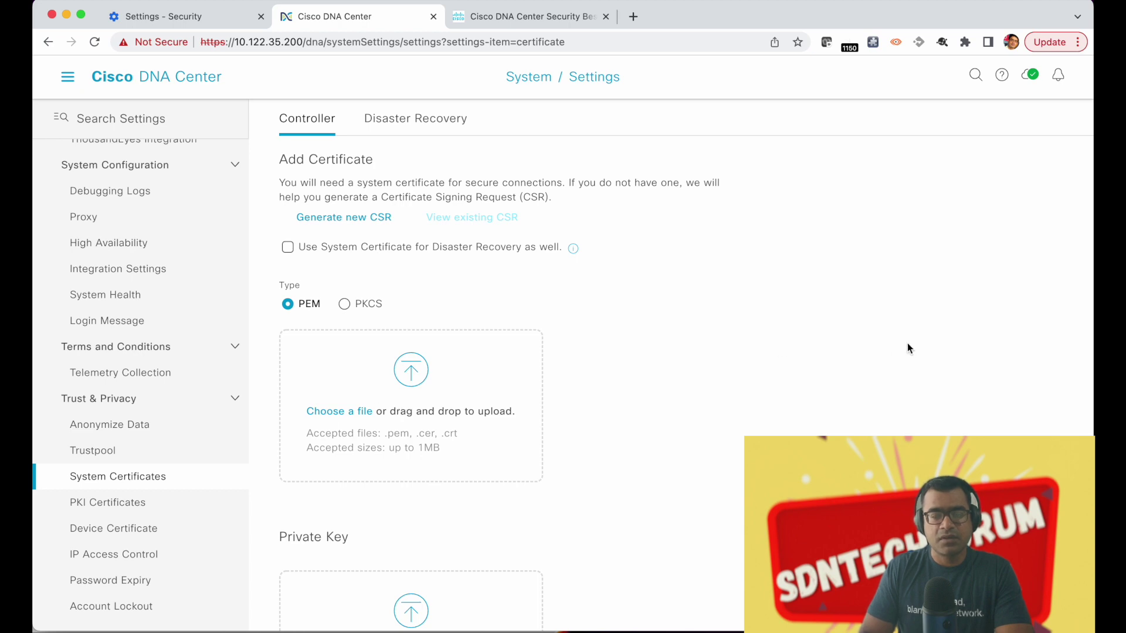
scroll(907, 344, "down", 2)
scroll(906, 343, "down", 3)
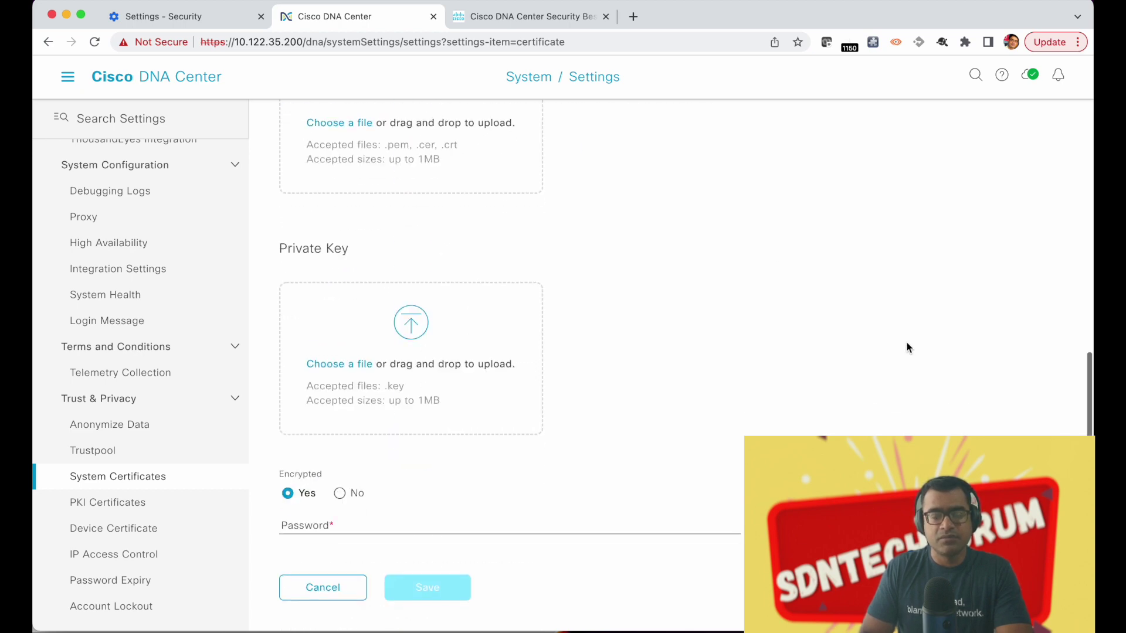
scroll(184, 217, "up", 10)
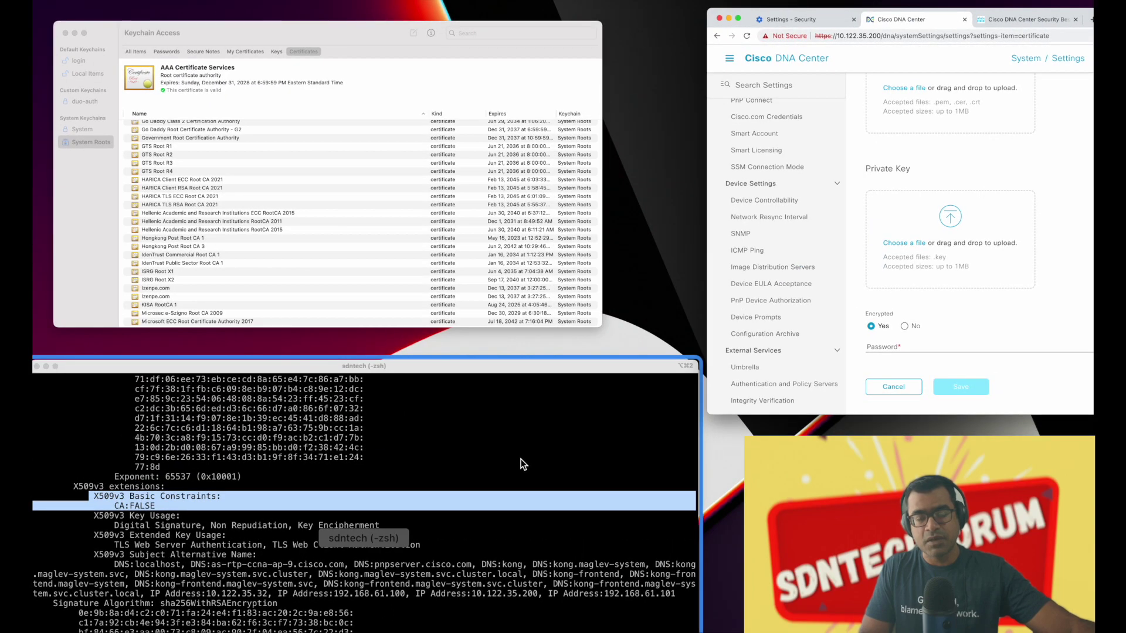
left_click(520, 459)
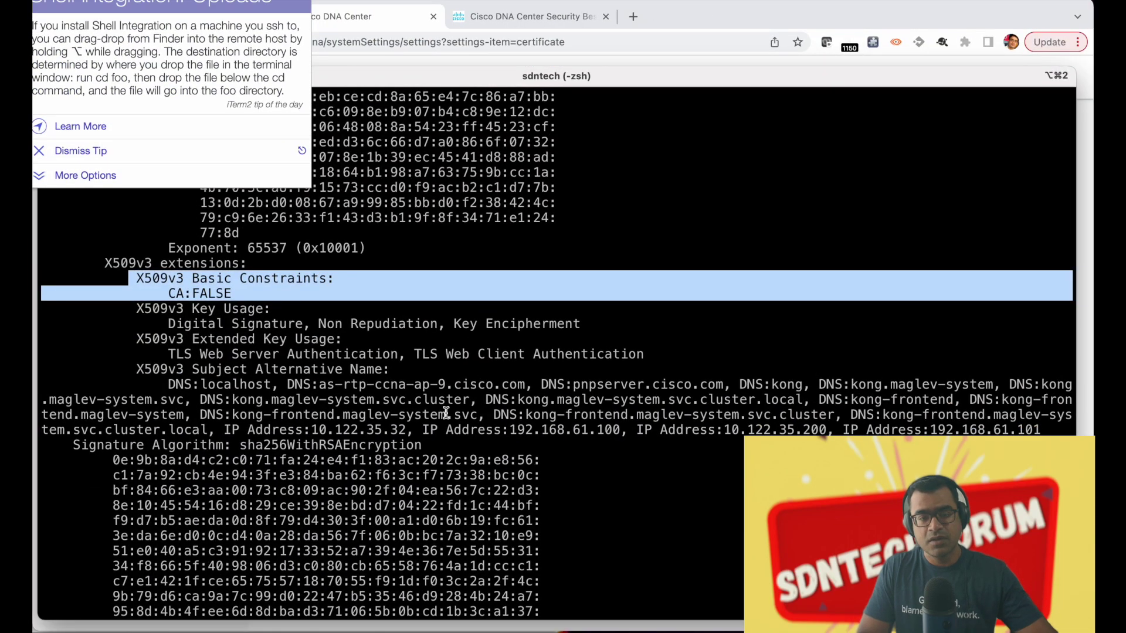
Step: Dismiss the terminal tip and highlight the openssl command that fetched the controller certificate
left_click(129, 151)
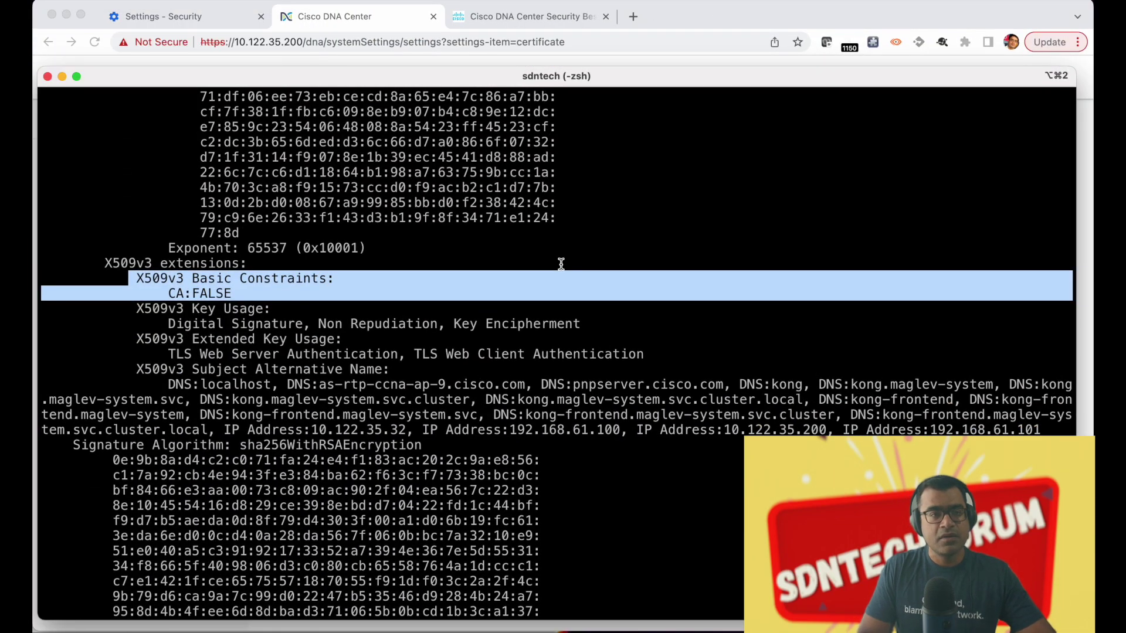
scroll(561, 264, "up", 9)
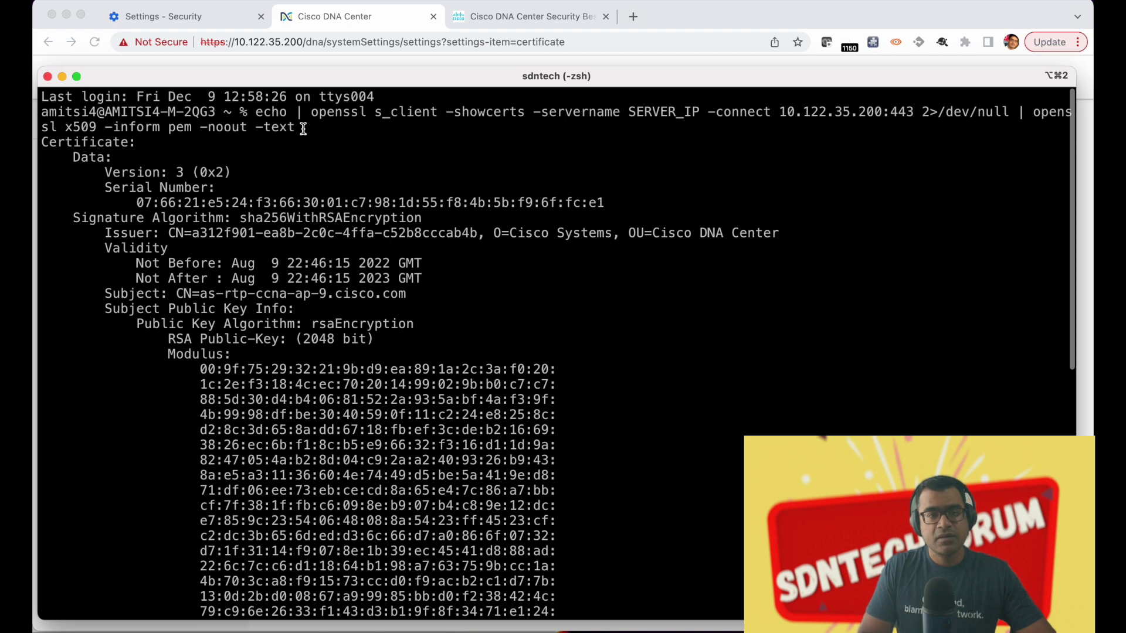
left_click_drag(303, 127, 257, 113)
Step: Highlight the certificate's Subject Alternative Name list and its CA:FALSE basic constraint
scroll(485, 394, "down", 9)
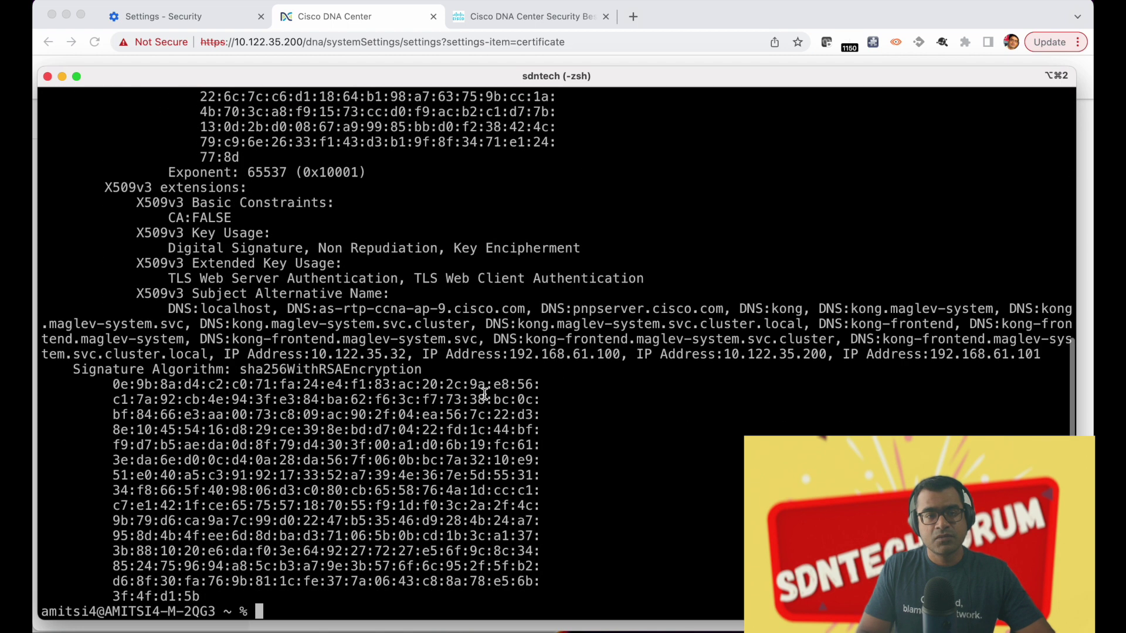
left_click_drag(160, 293, 624, 347)
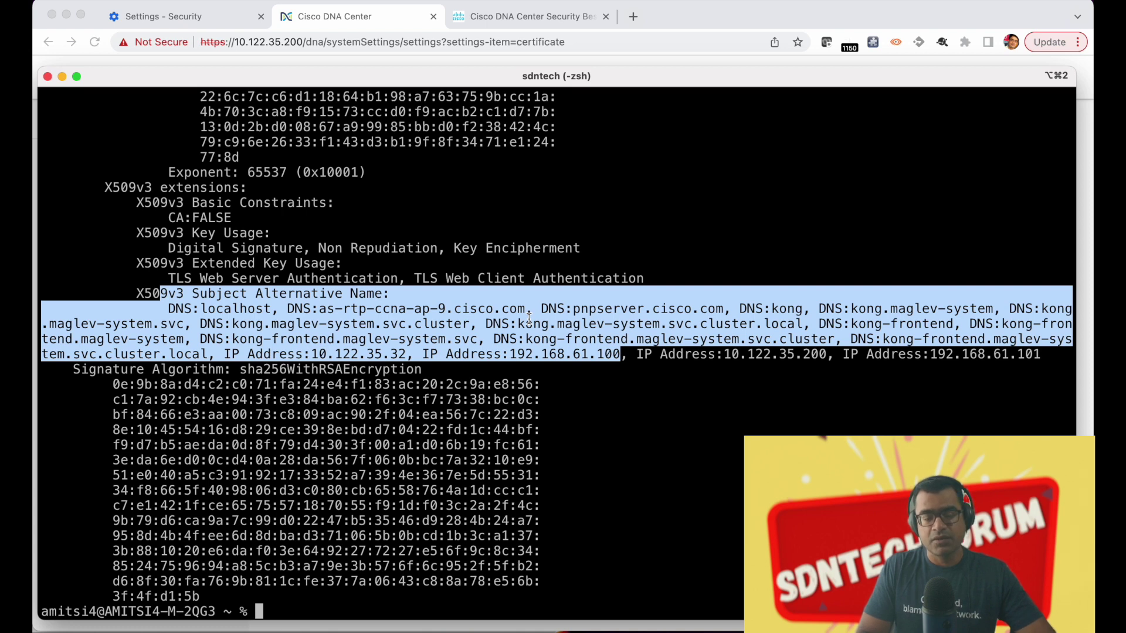
left_click_drag(238, 218, 129, 202)
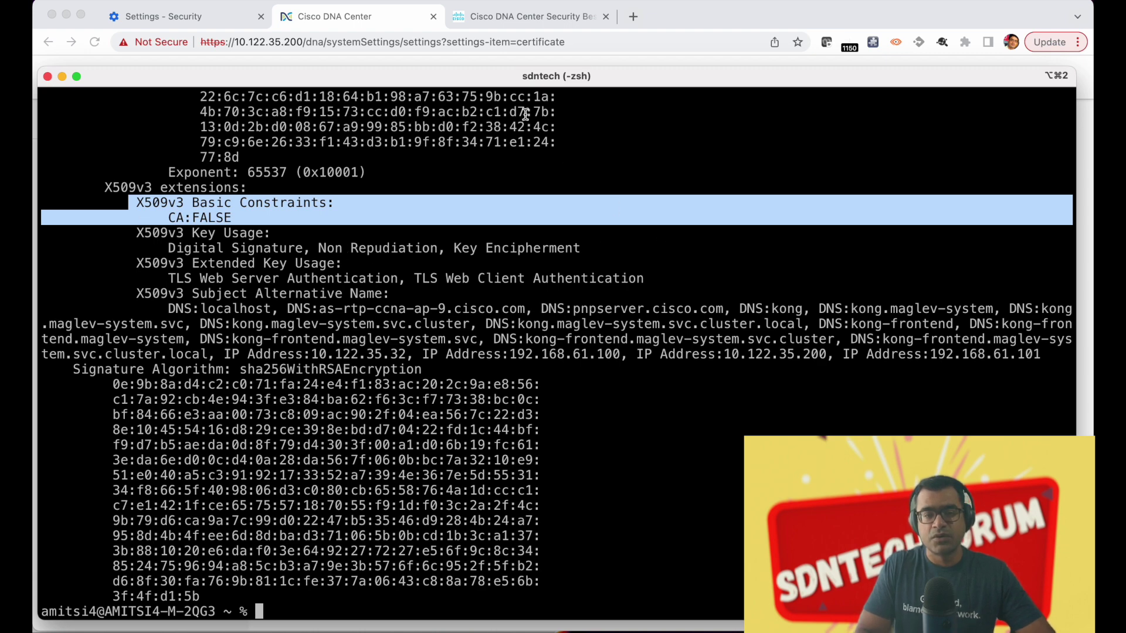
left_click(512, 26)
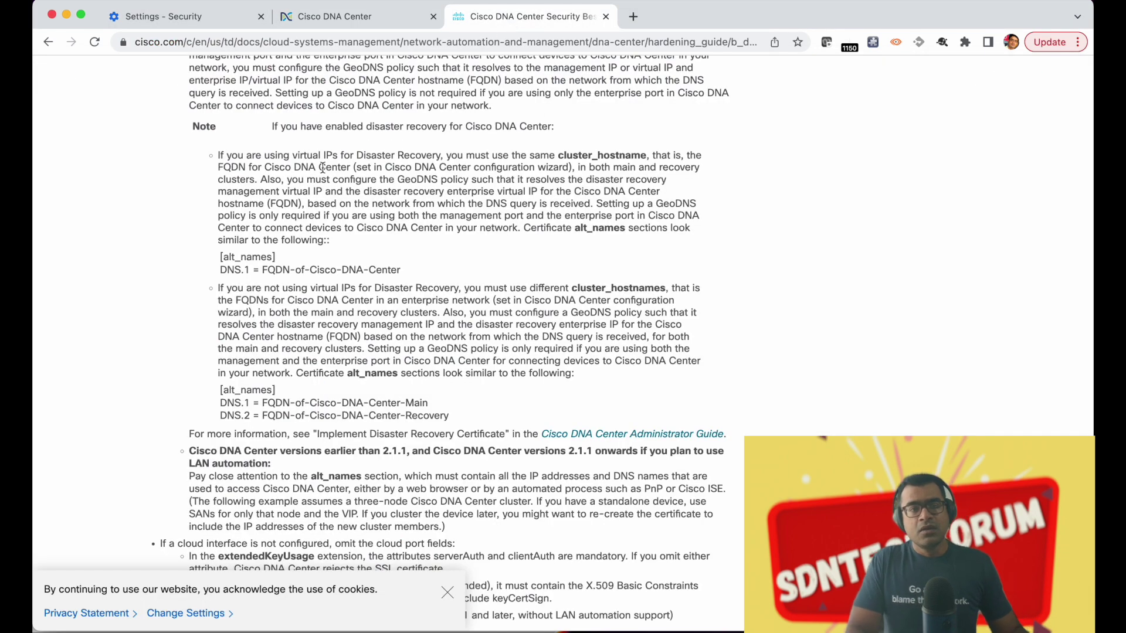